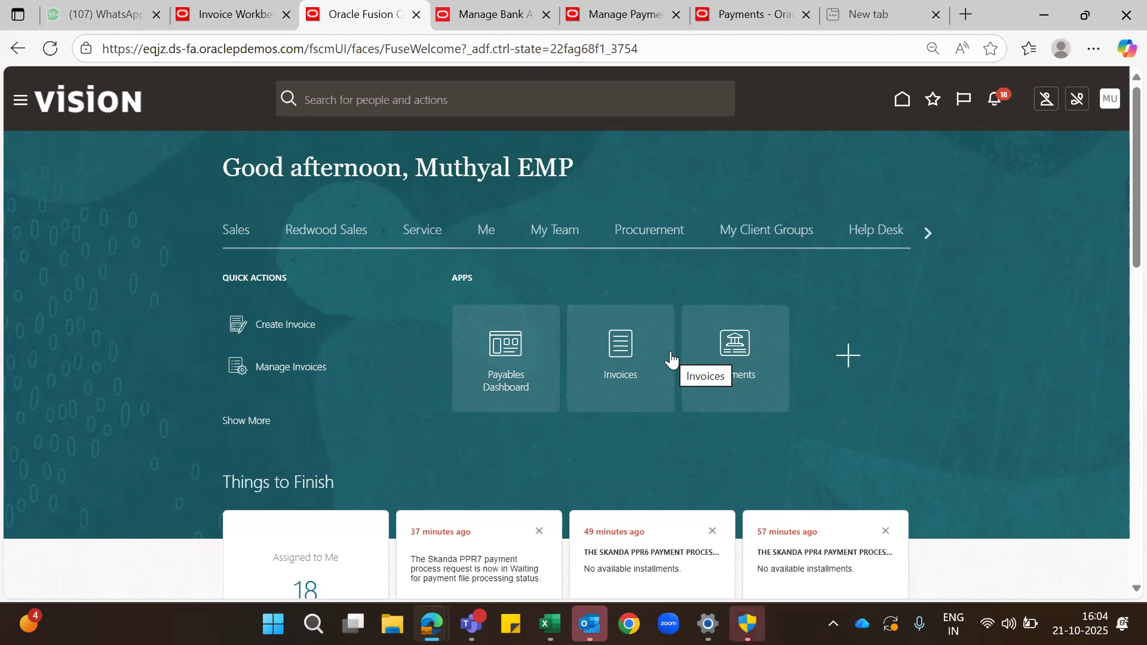
Step: Open the Manage Suppliers page from the Procurement area's Suppliers app and search for suppliers with the keyword ABC
click(645, 234)
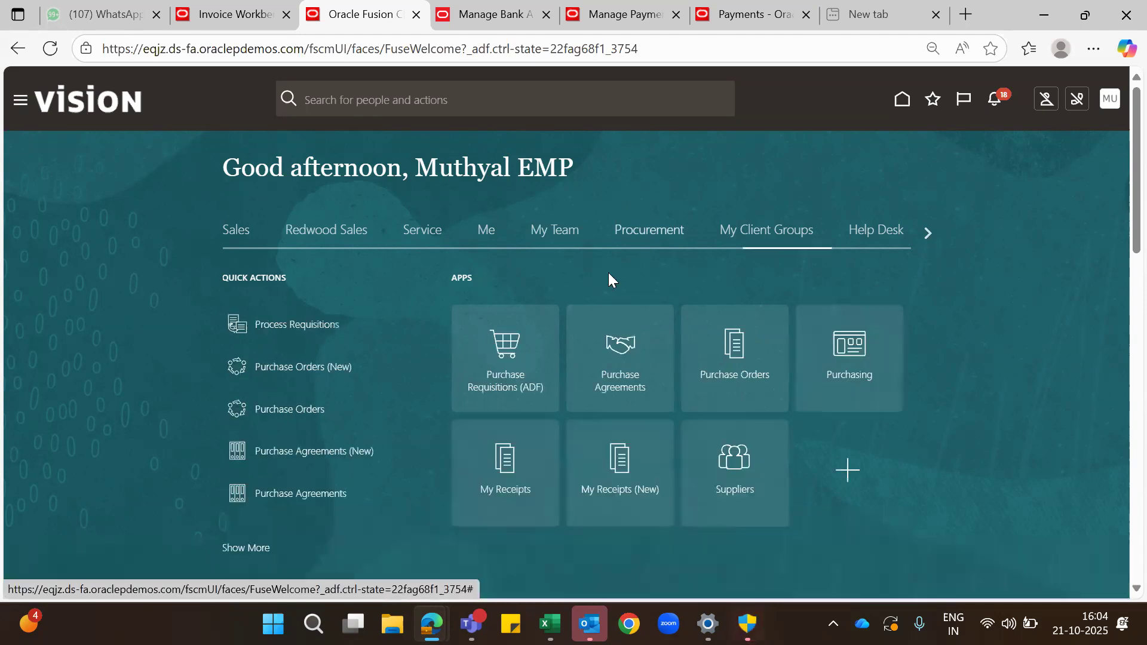
click(730, 467)
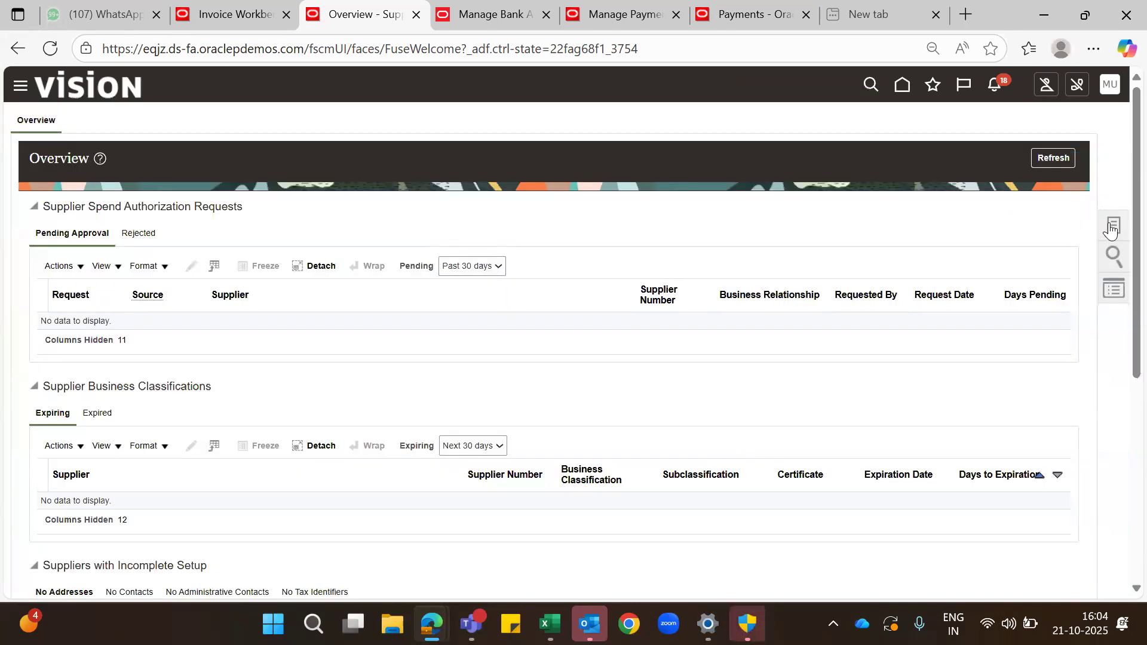
click(1113, 235)
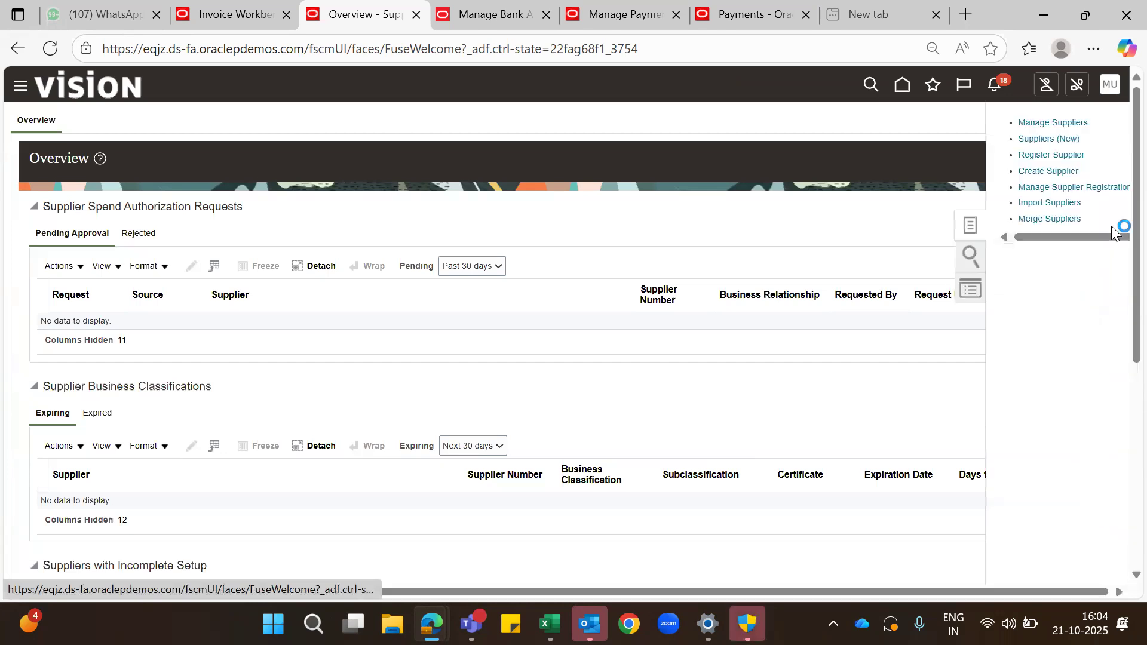
click(997, 122)
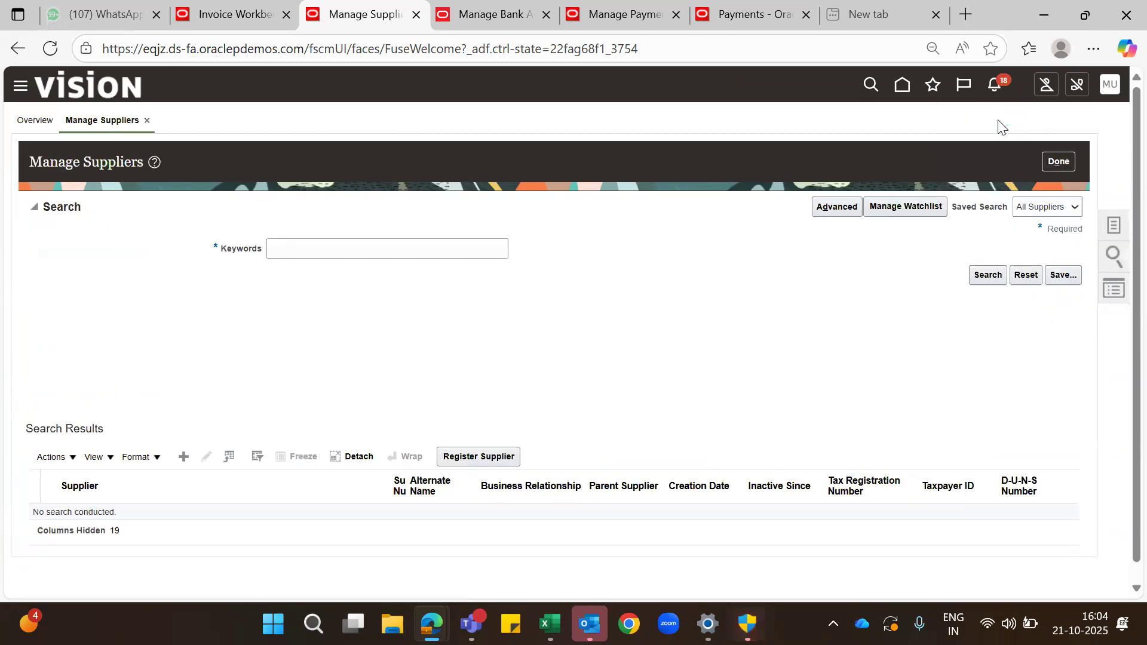
click(303, 246)
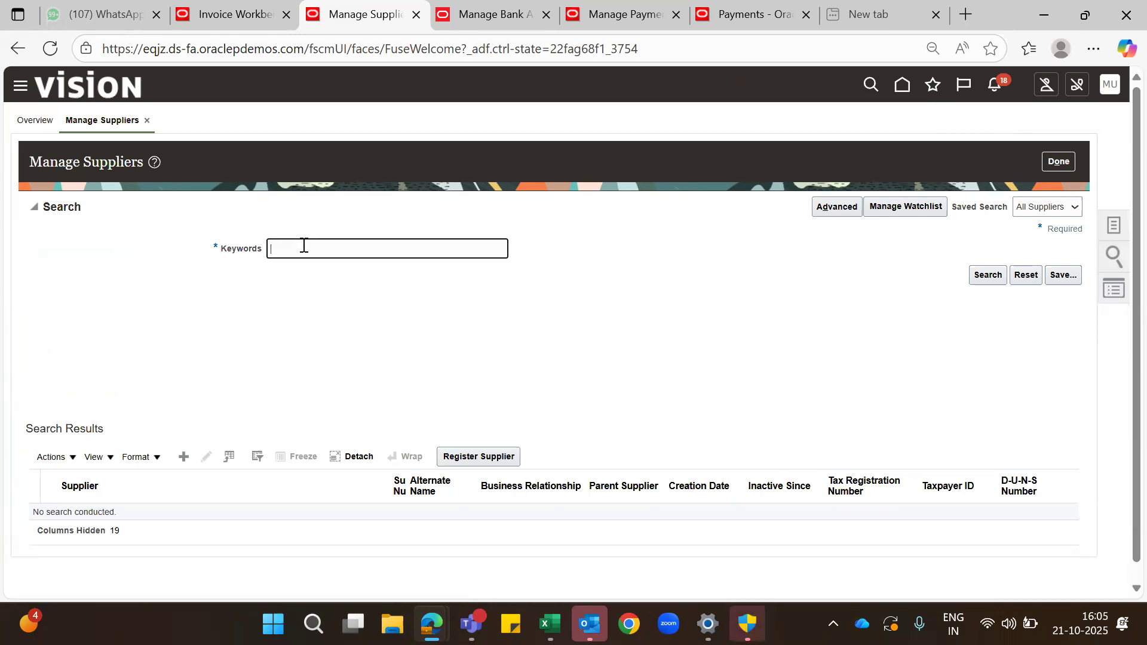
text(ABC)
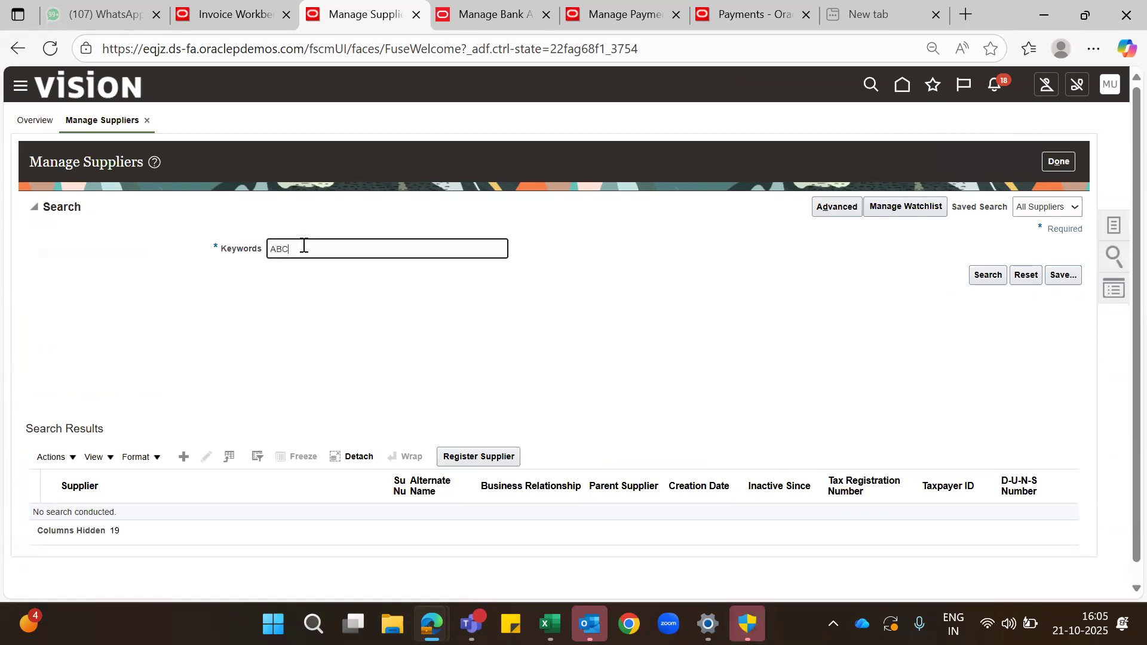
key(Return)
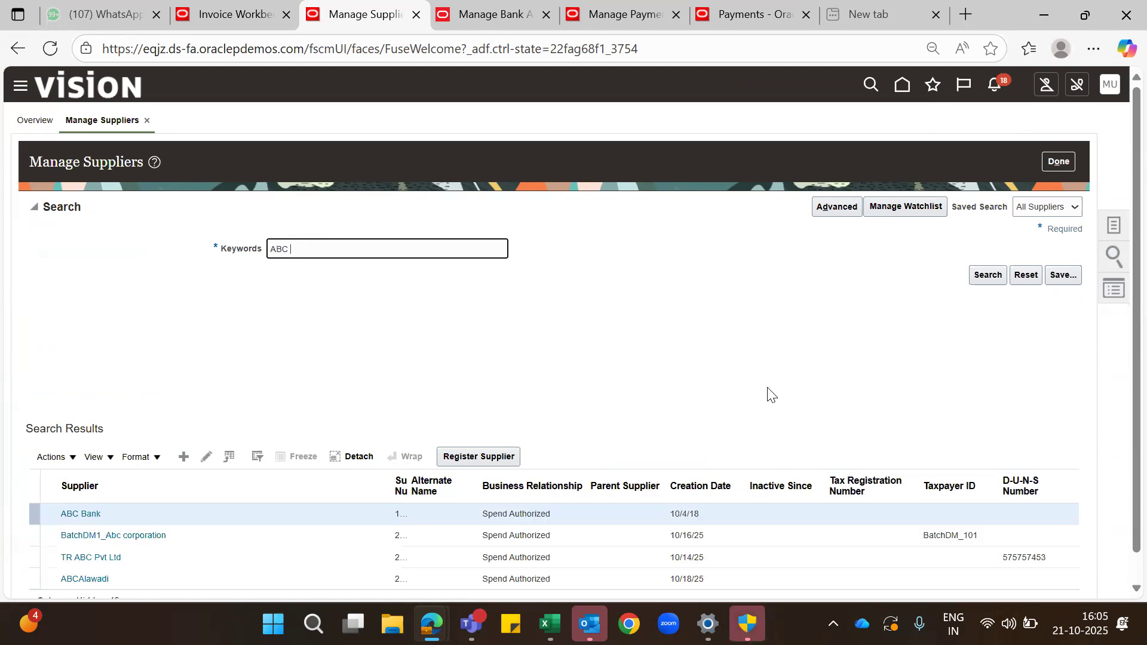
Step: Edit the ABC Bank US1 site of supplier ABC Bank and enable Pay Each Invoice Alone in its payment specifications
click(204, 458)
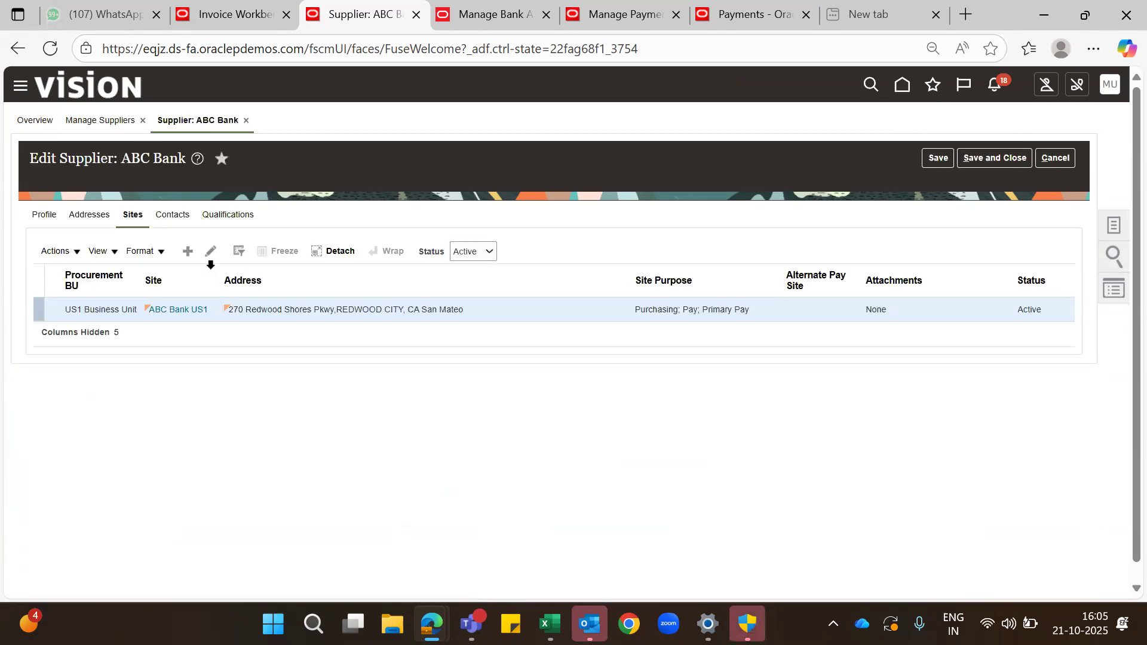
click(211, 253)
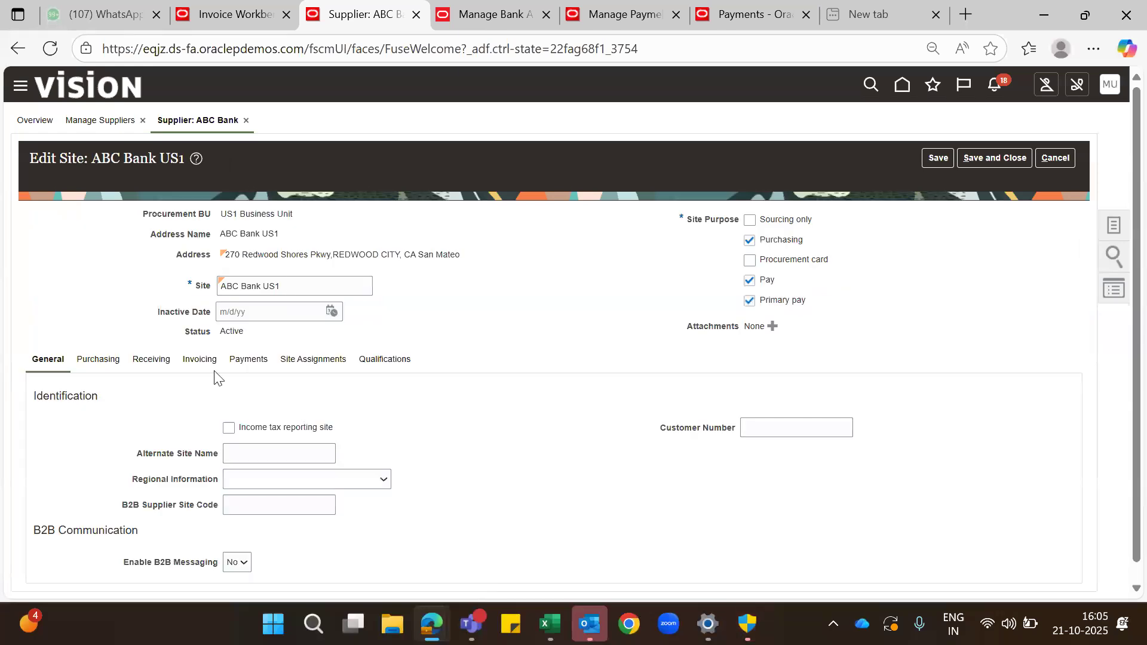
click(258, 361)
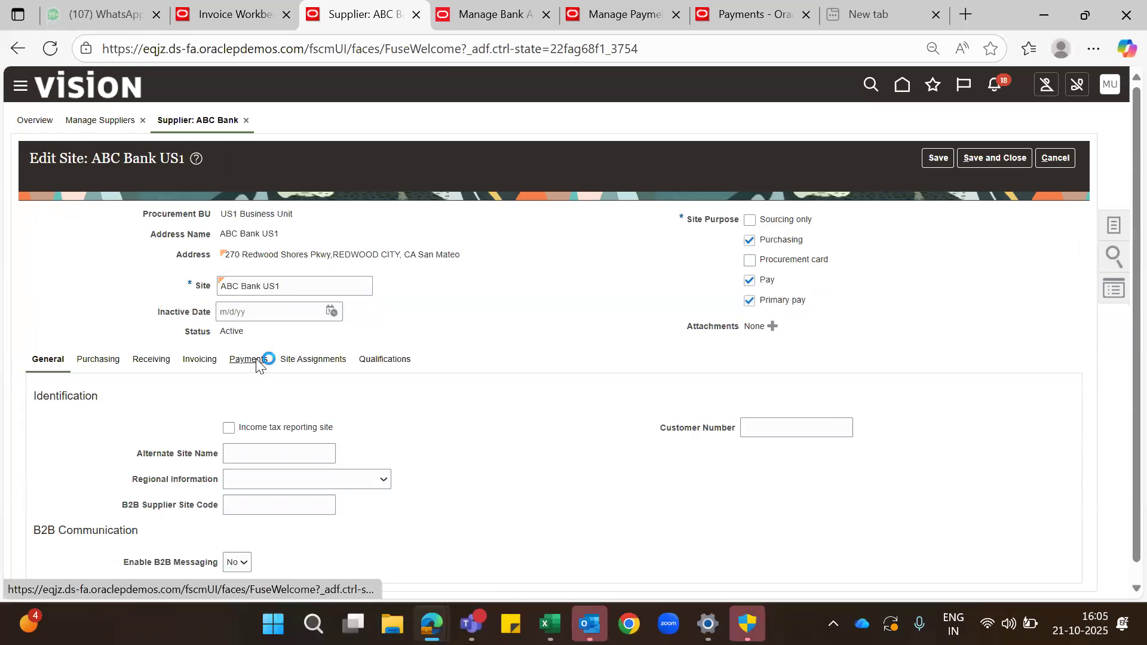
click(231, 399)
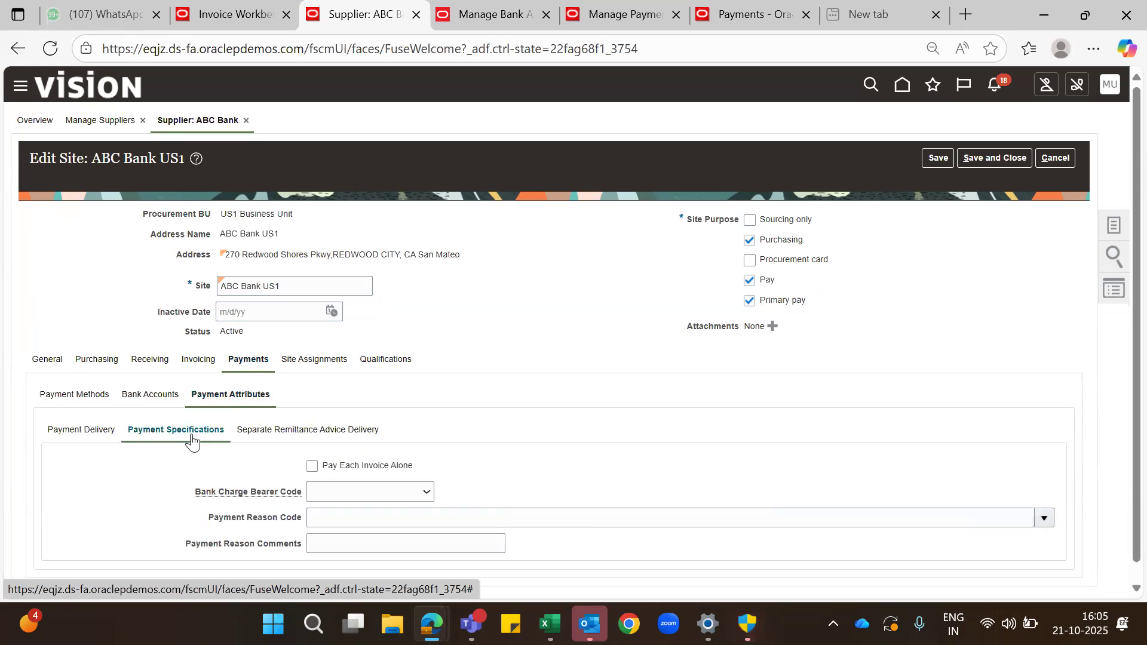
click(312, 468)
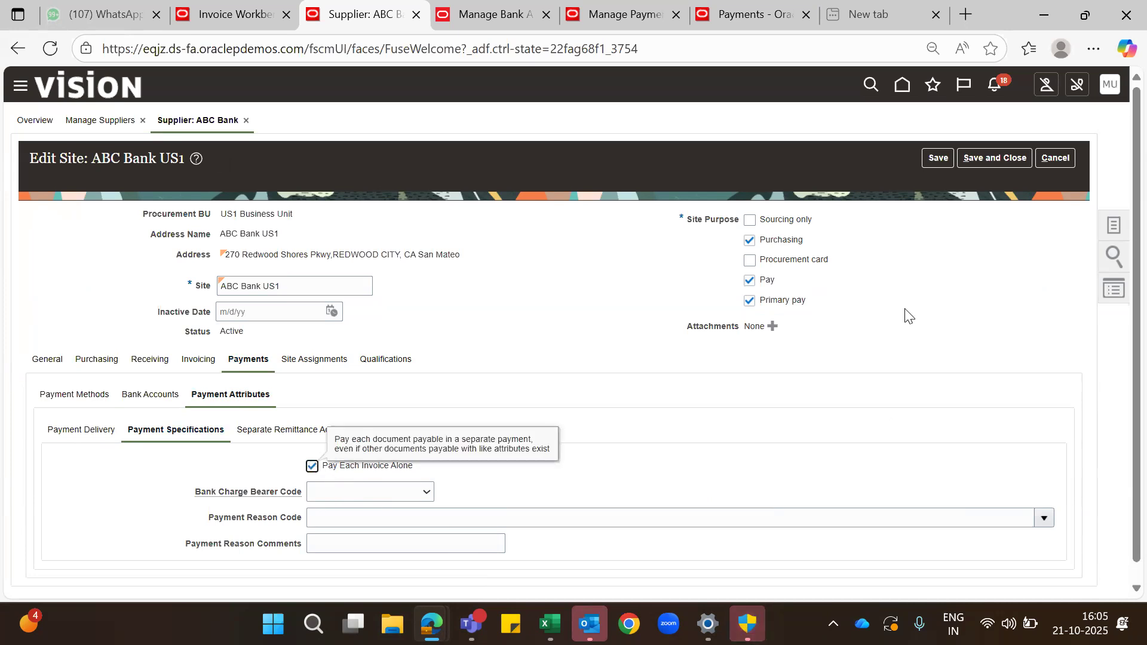
Step: Save and close the ABC Bank US1 site and the ABC Bank supplier record, and finish managing suppliers
click(942, 158)
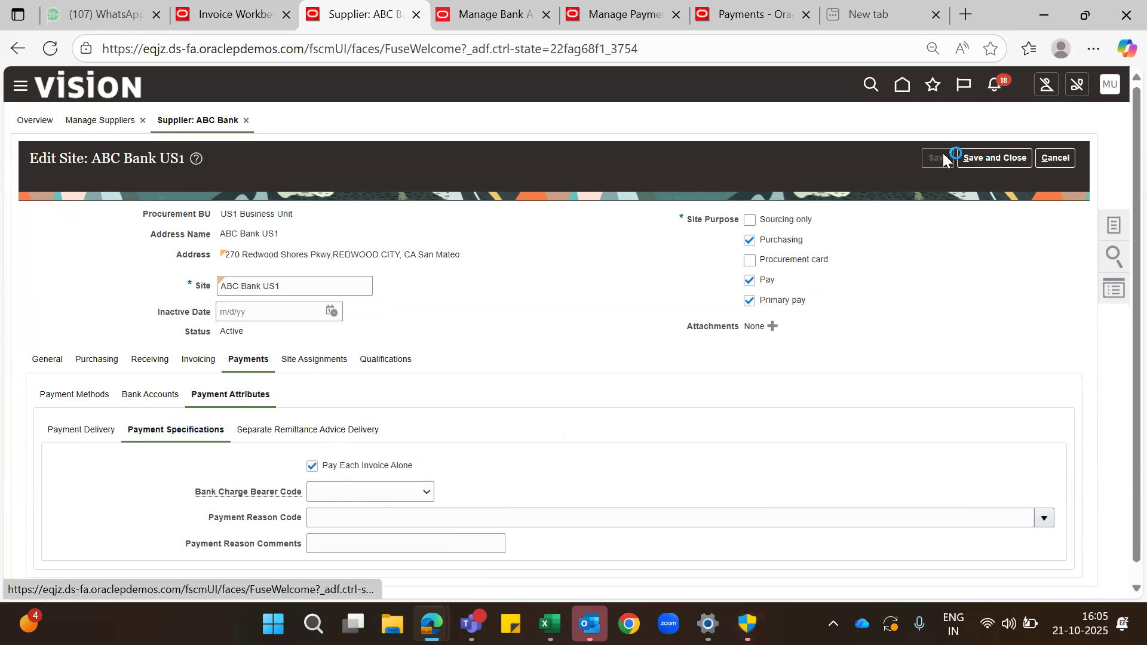
click(997, 158)
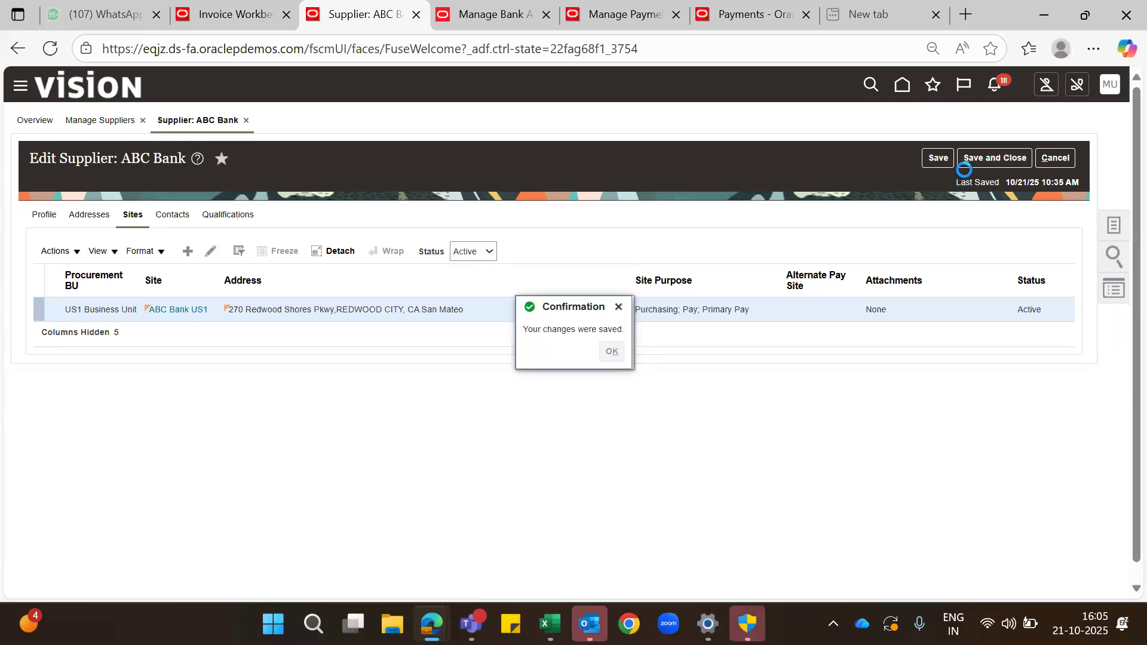
click(985, 156)
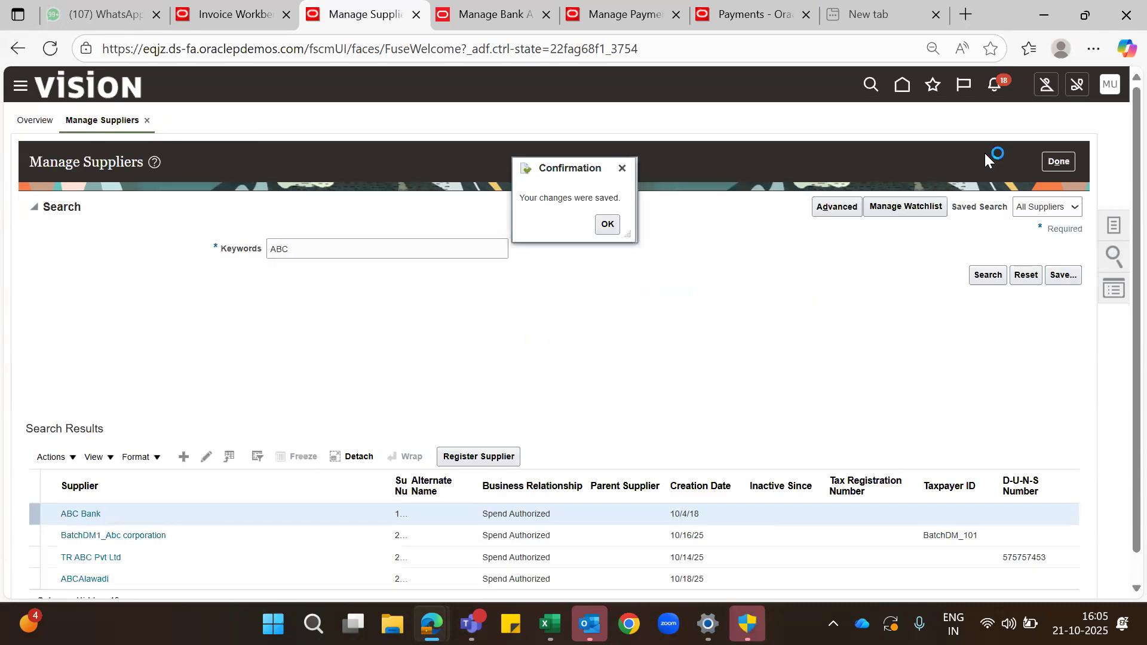
click(608, 225)
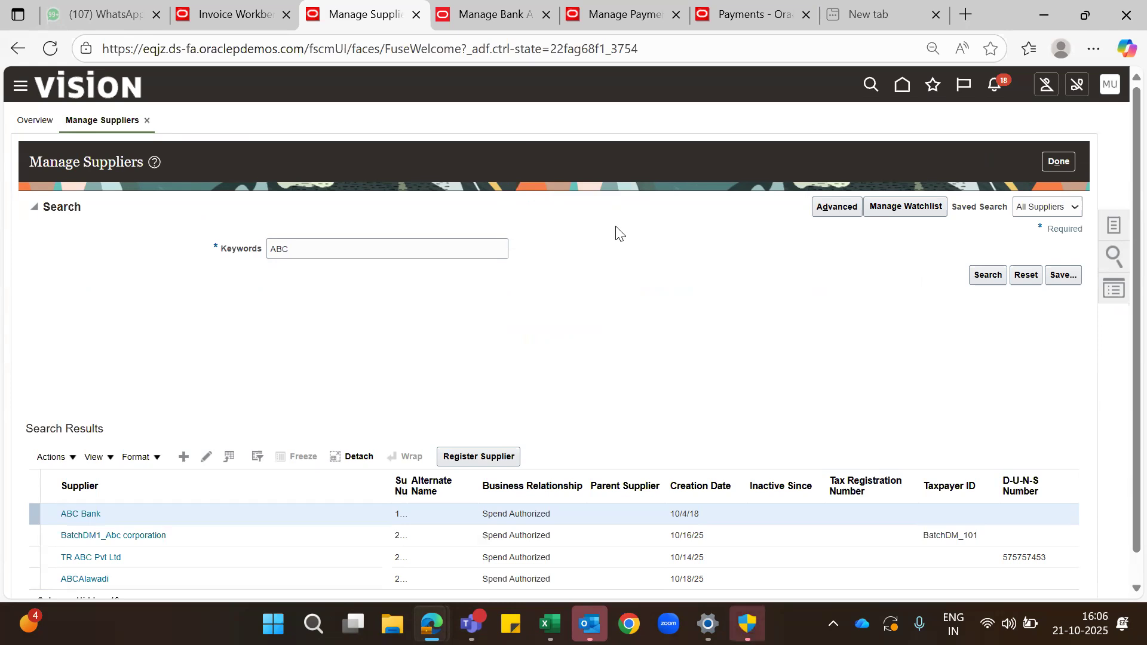
click(1060, 162)
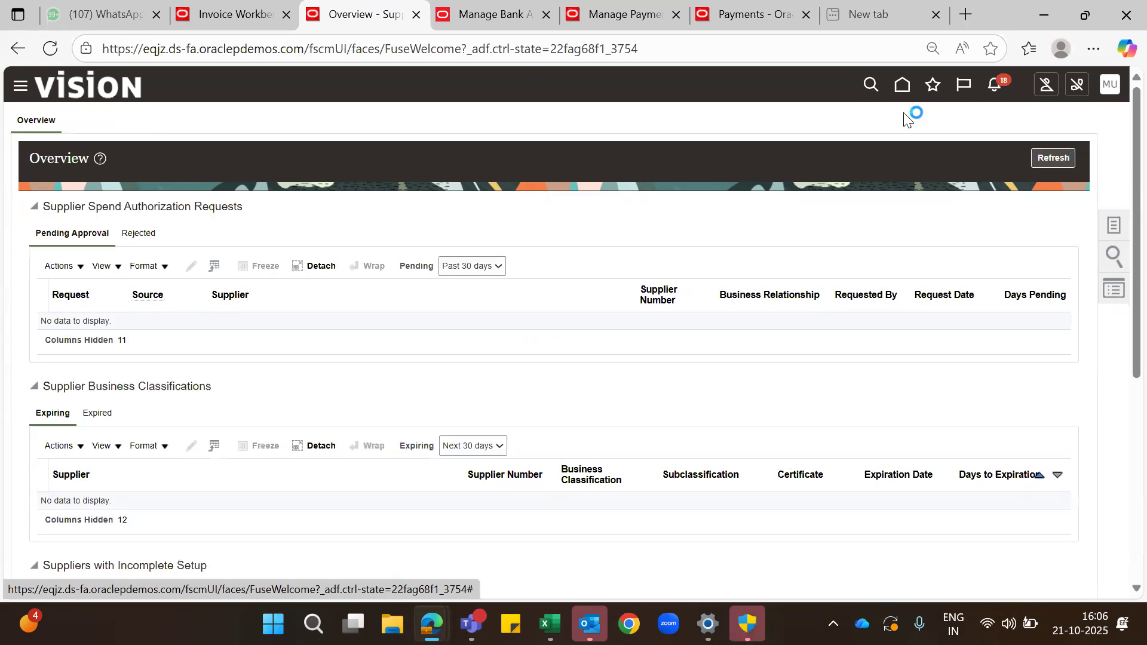
Step: Return to the home page and start creating a new invoice from the Invoices app in Payables
click(896, 89)
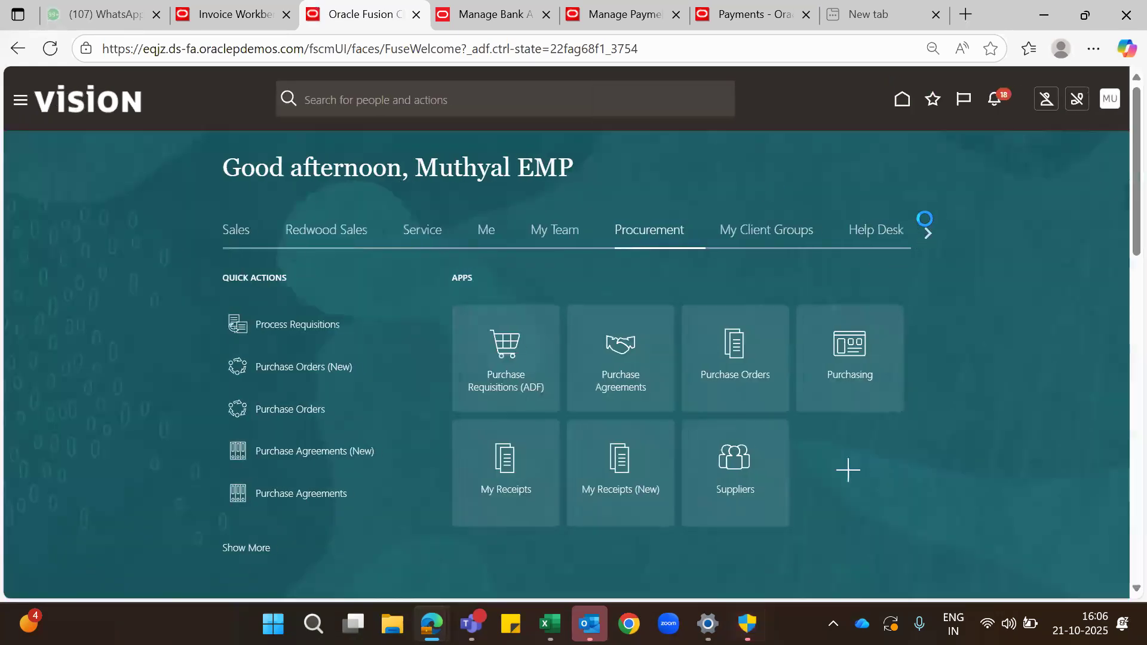
click(929, 233)
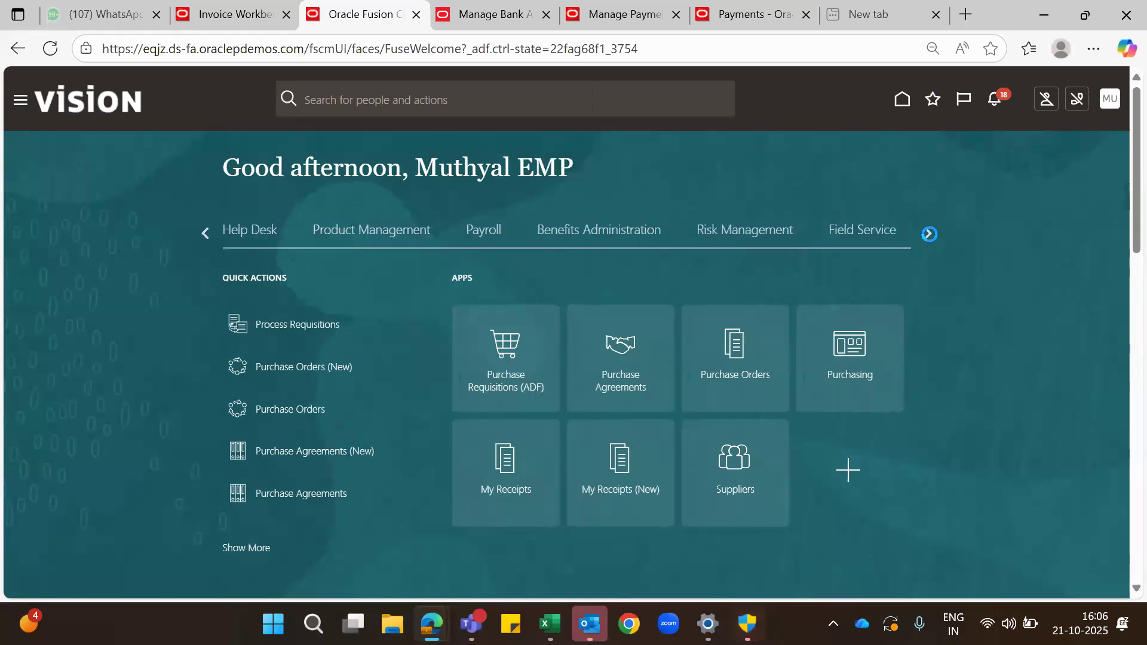
click(929, 234)
click(930, 233)
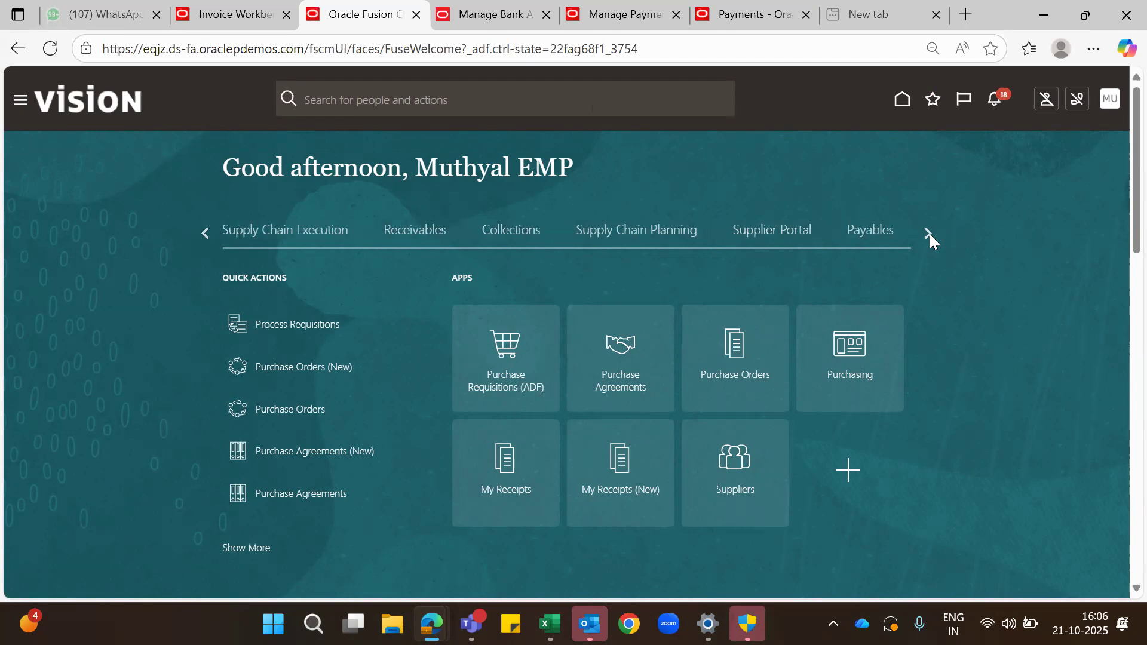
click(863, 230)
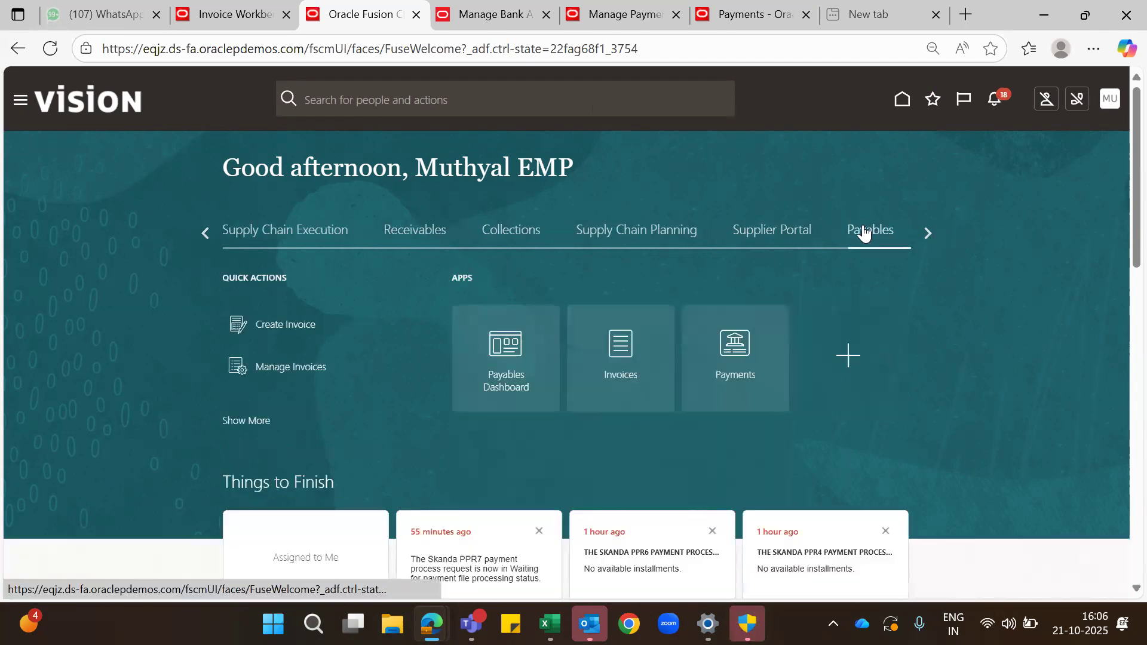
click(618, 350)
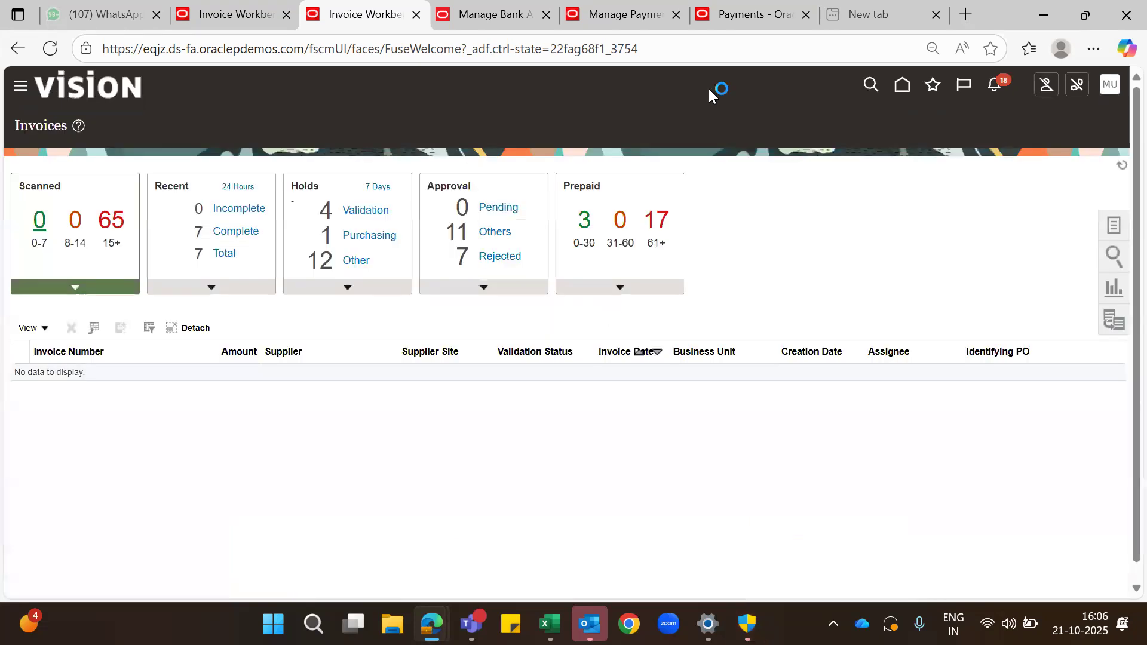
click(1112, 225)
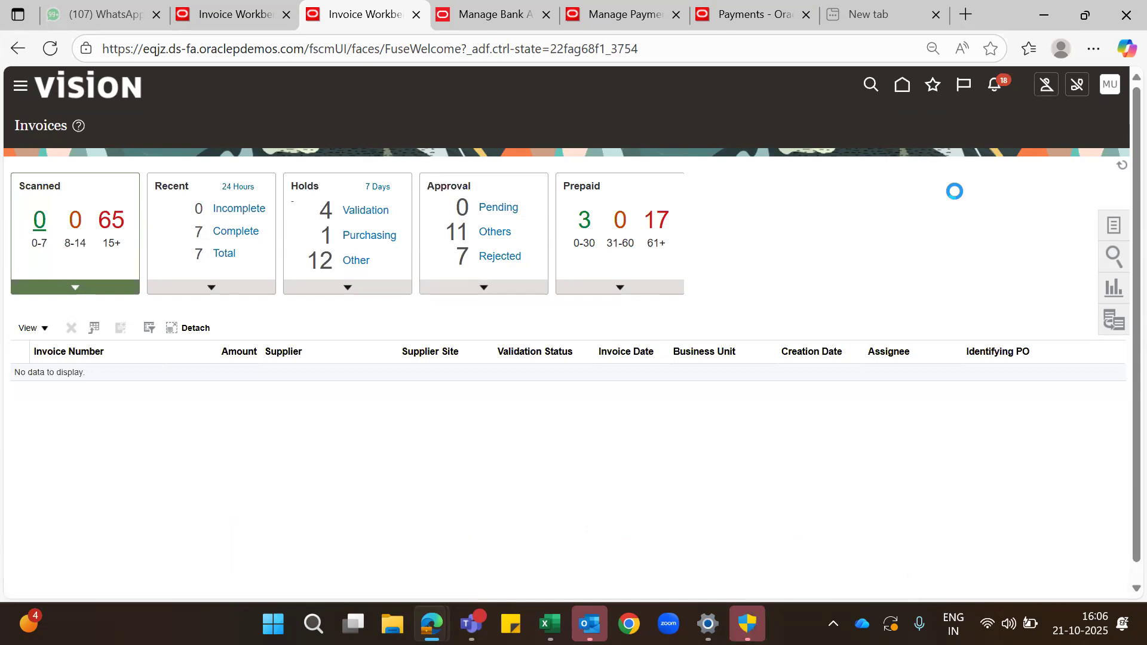
click(982, 130)
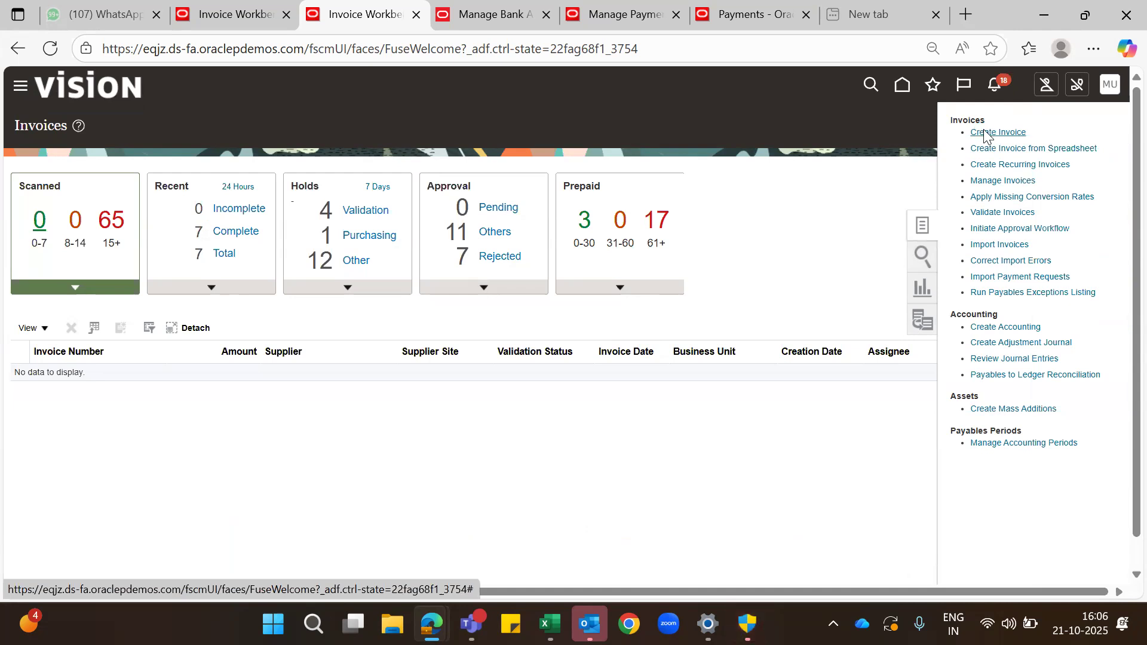
Step: Set the new invoice's business unit to US1 Business Unit and its supplier to ABC Bank
click(239, 239)
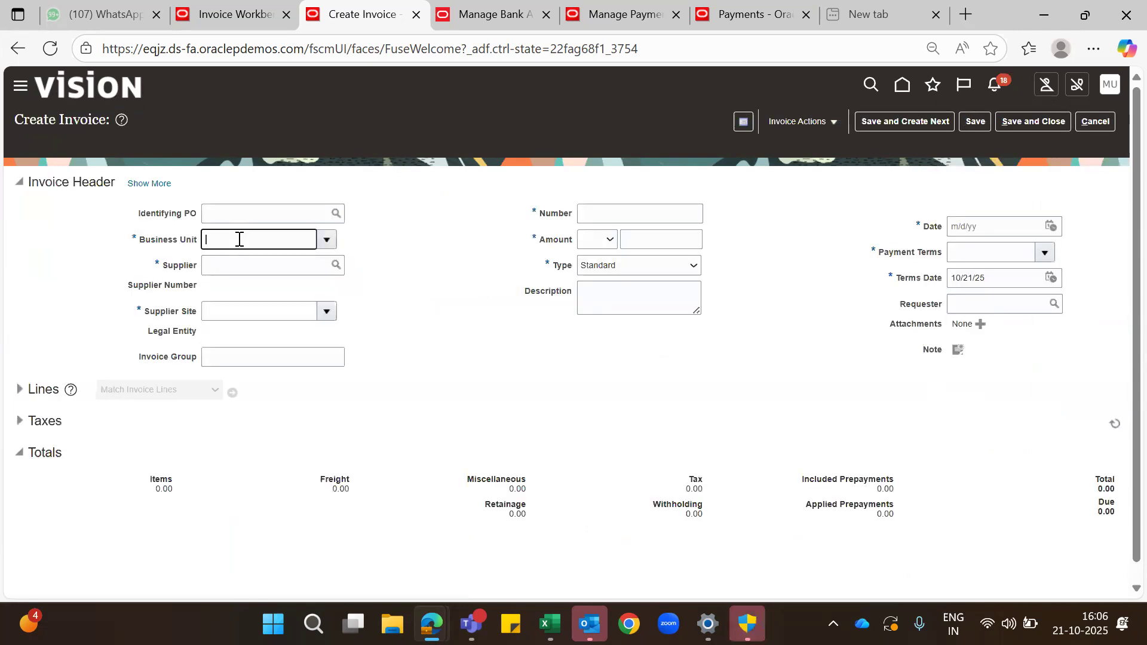
text(US1)
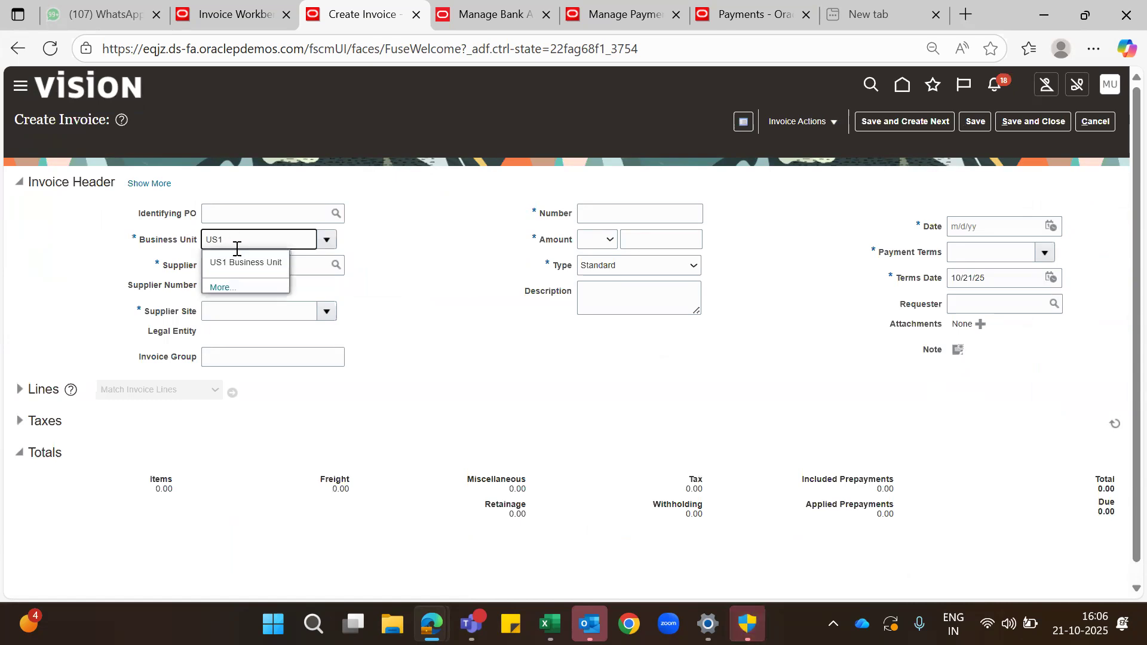
click(237, 259)
click(239, 264)
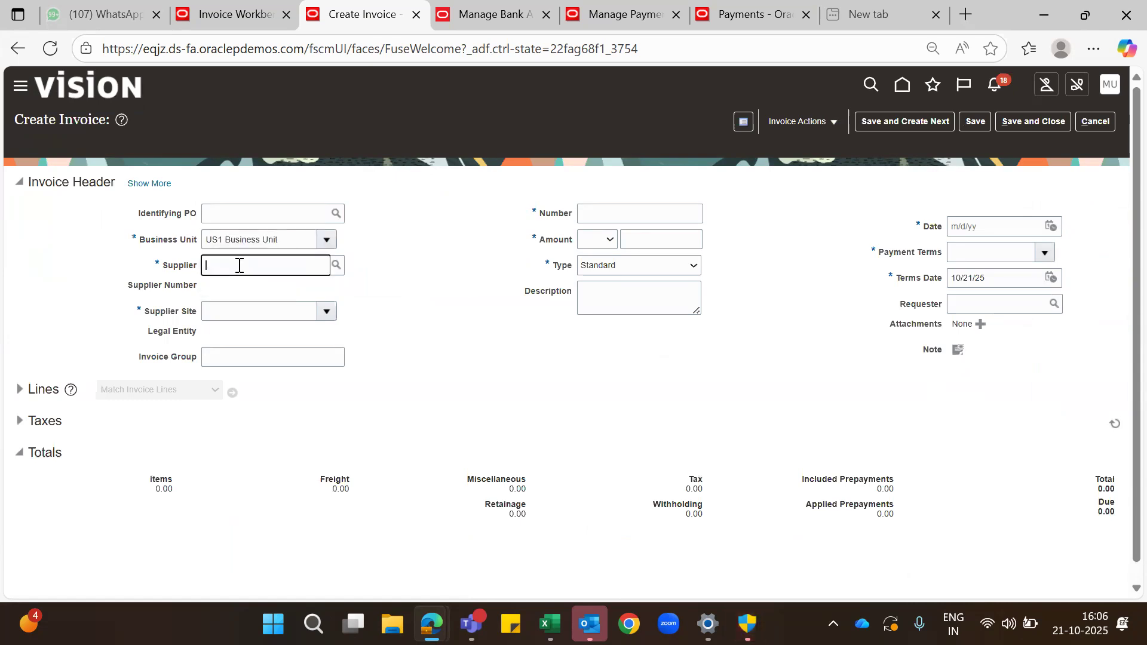
text(ABC)
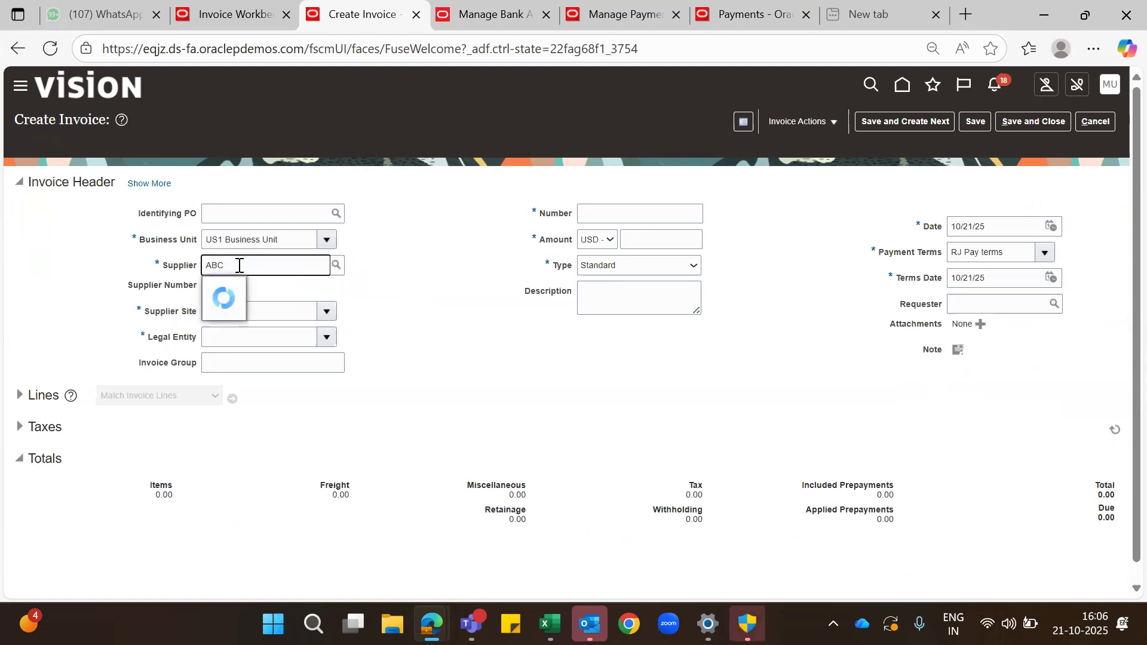
click(248, 289)
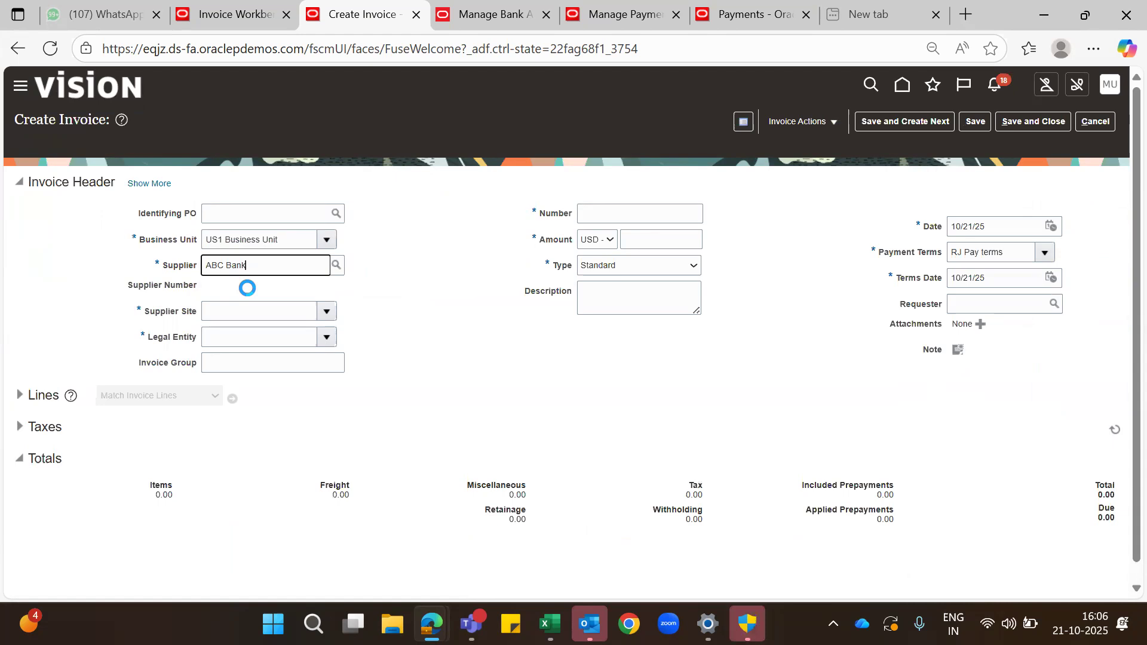
Step: Enter Payalone1 as the invoice number and 300 USD as the invoice amount
click(626, 220)
text(Pa)
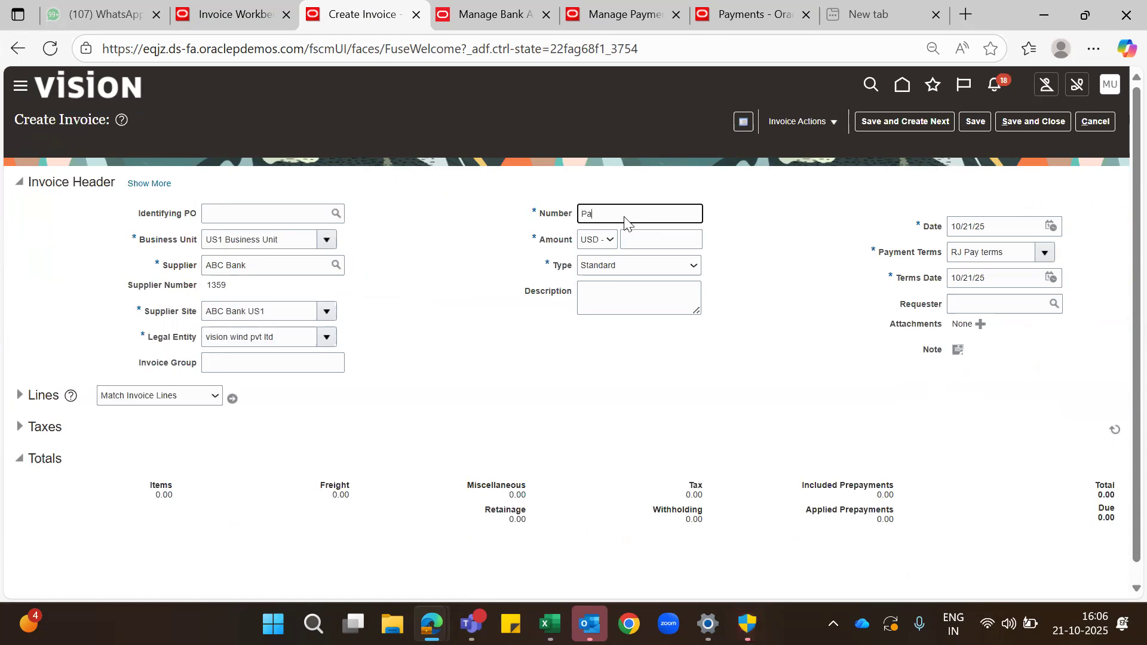
text(yalone1)
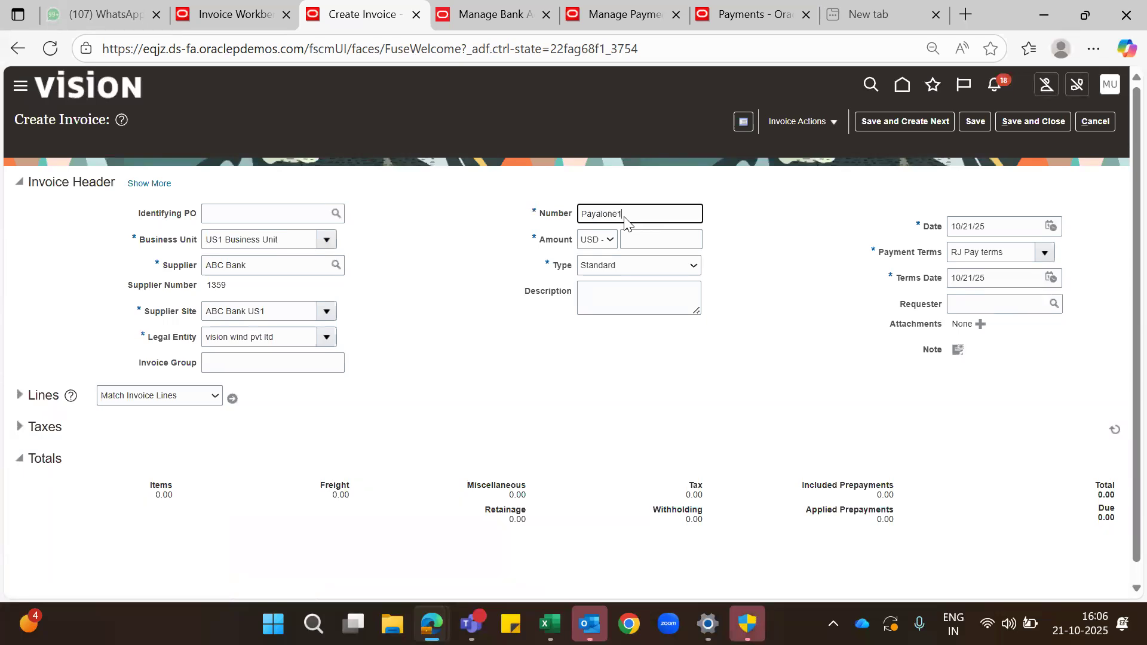
click(638, 239)
text(300)
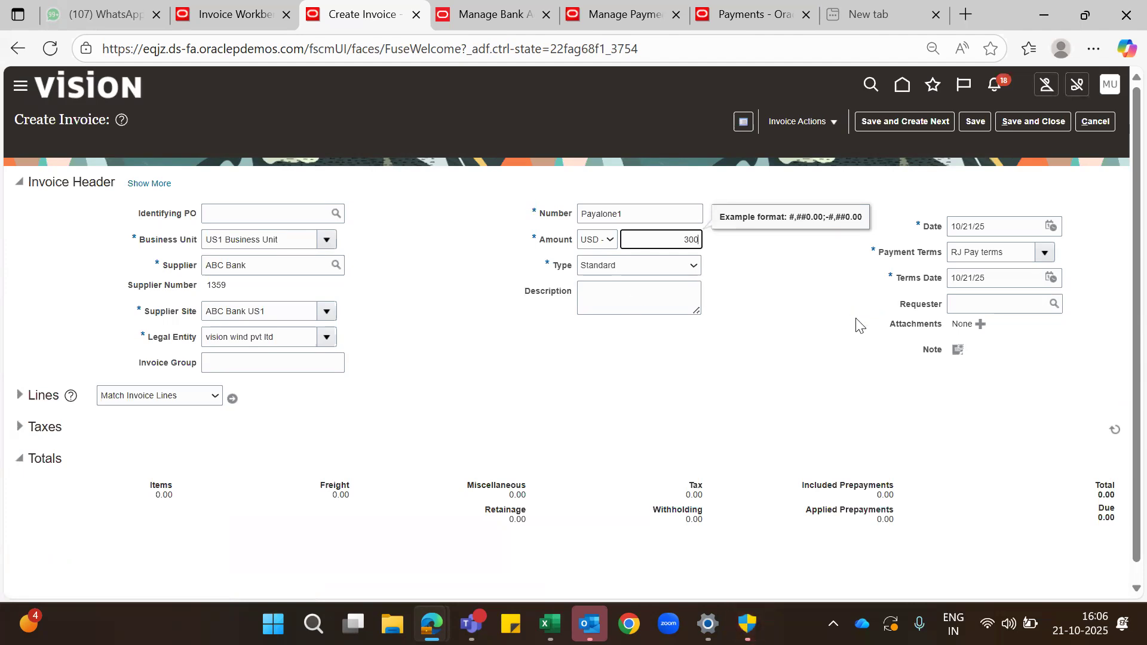
Step: Set the invoice's payment terms to Immediate
click(1042, 250)
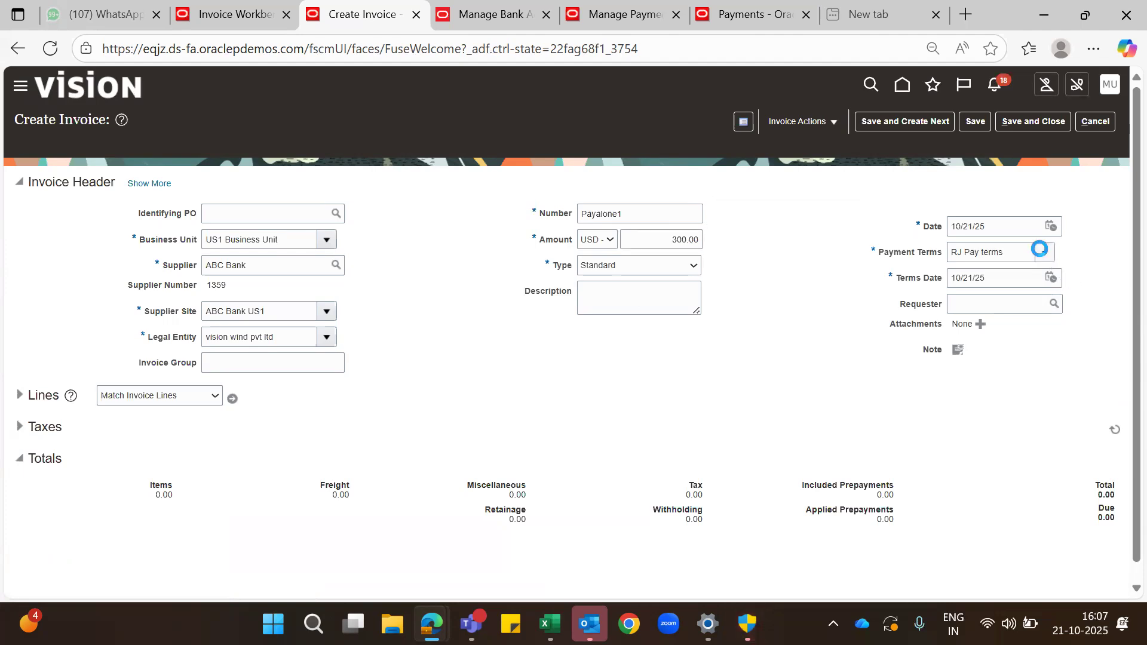
click(1042, 253)
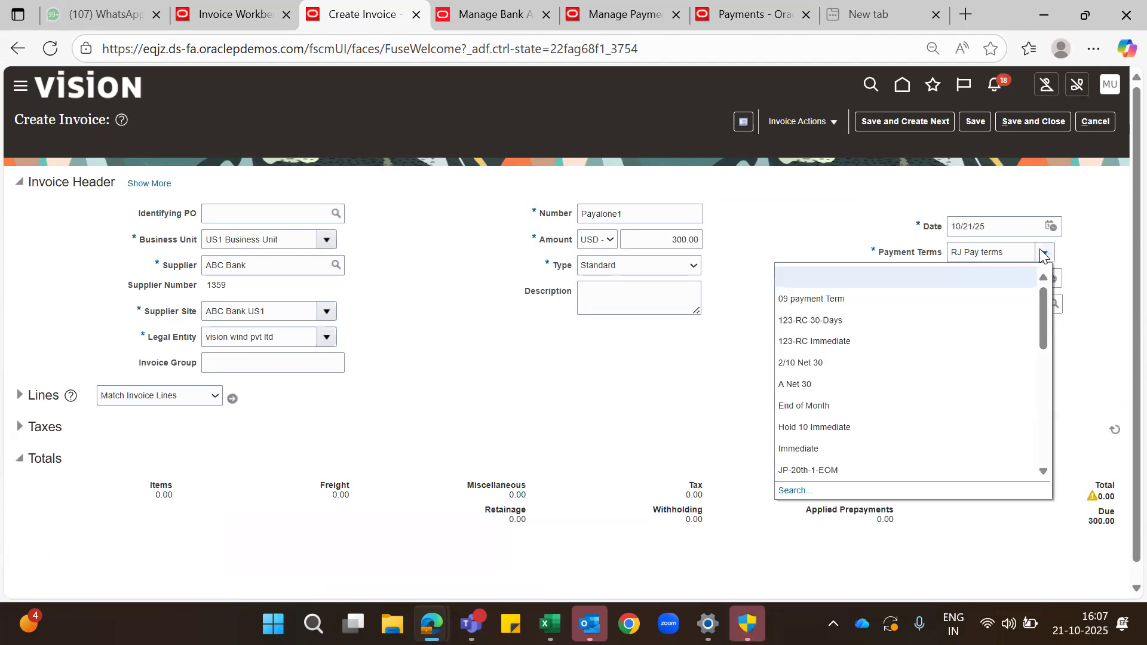
click(822, 448)
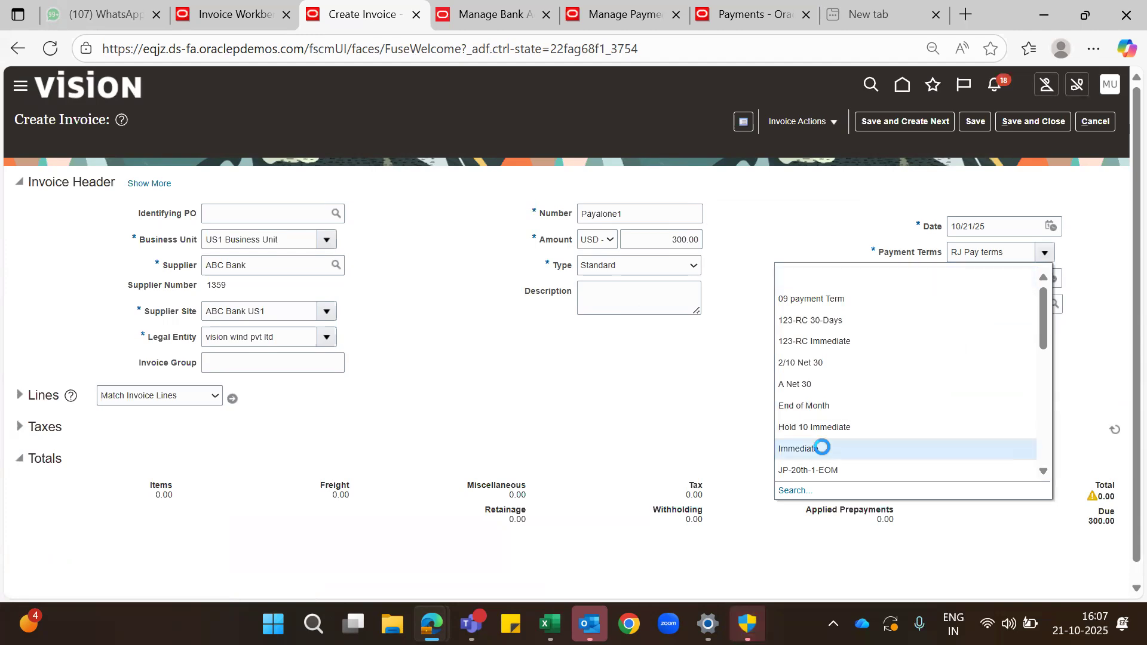
Step: Set the legal entity to US1 legal entity and add an item line of 300 with the Advertising (Full) distribution set
click(328, 337)
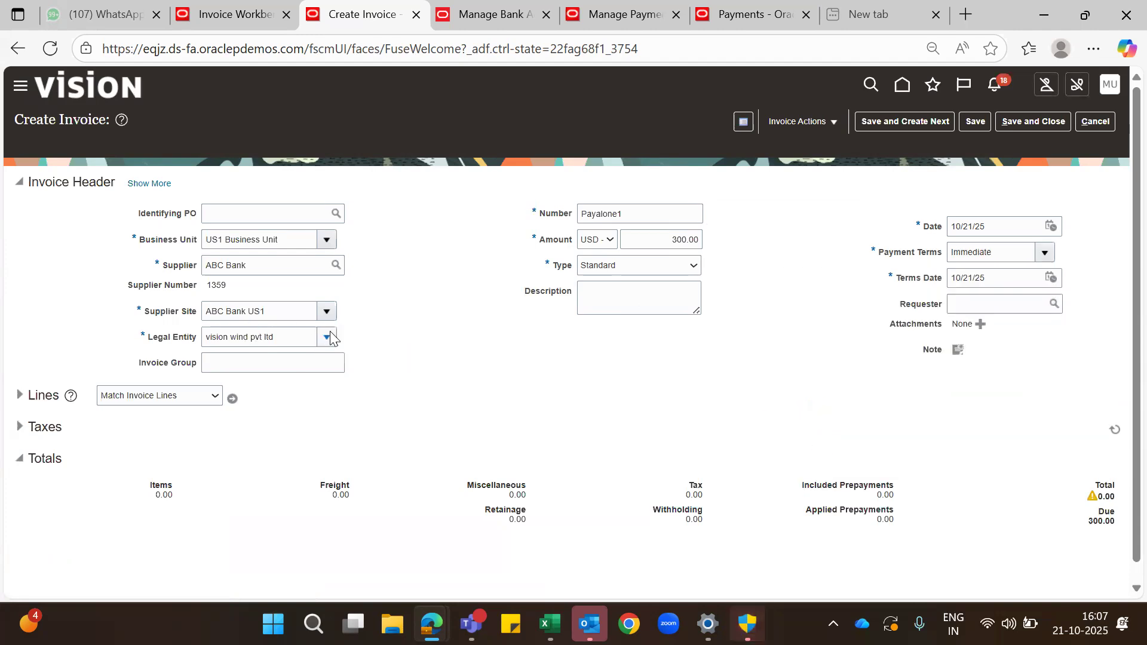
click(288, 380)
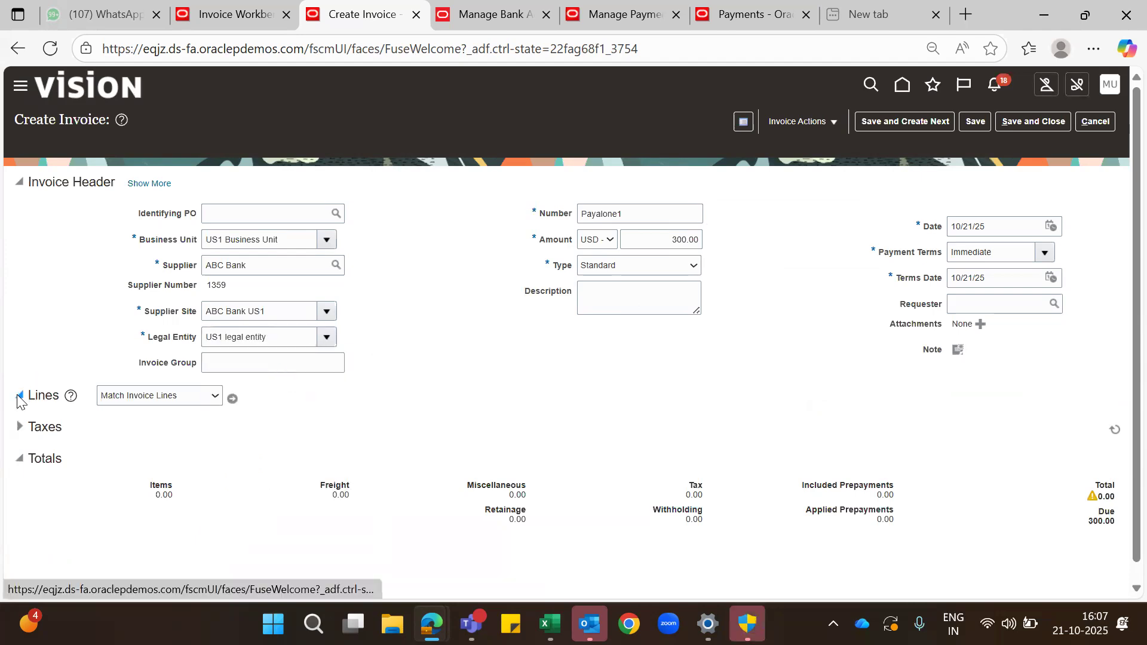
click(18, 396)
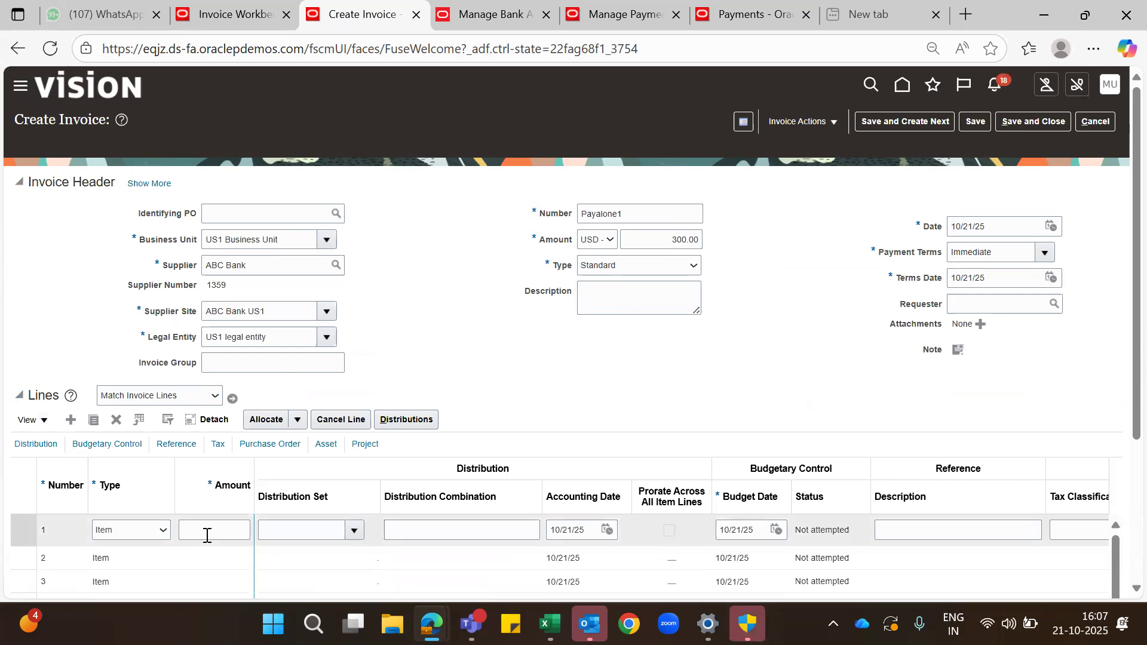
click(208, 530)
text(300)
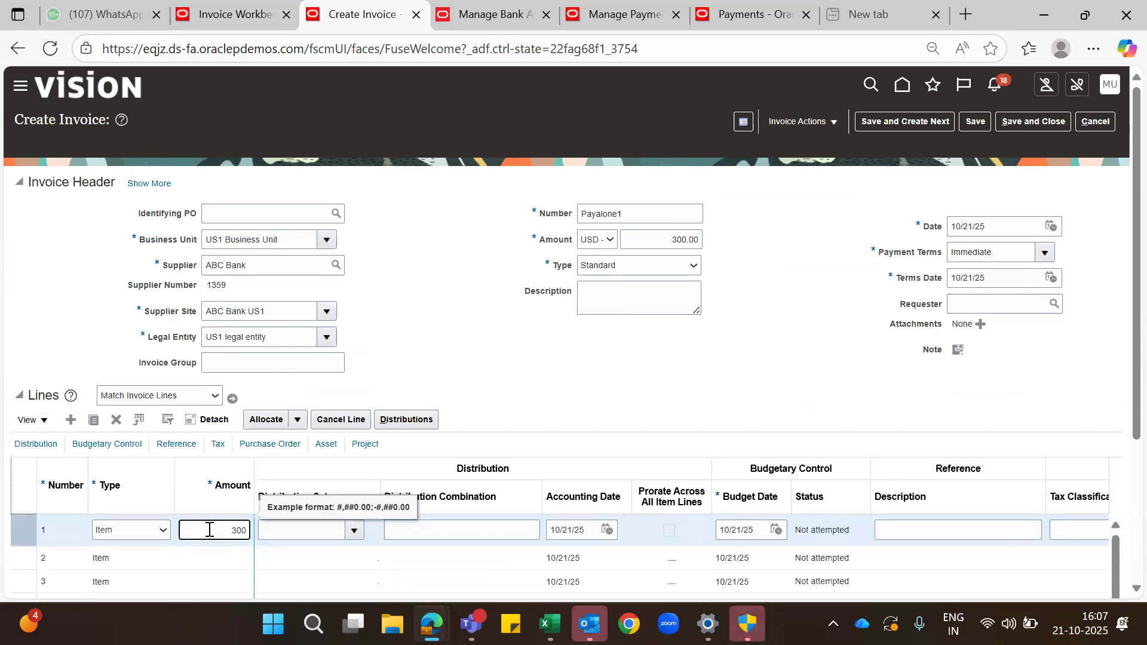
click(296, 533)
click(355, 531)
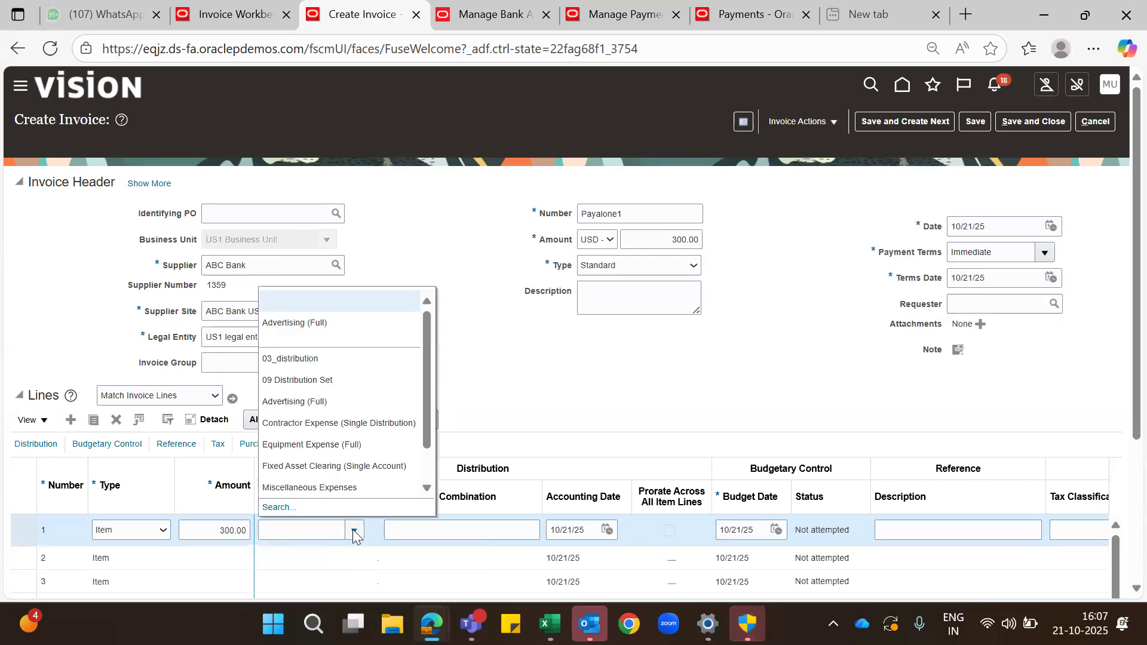
click(310, 322)
scroll(623, 404, down, 4)
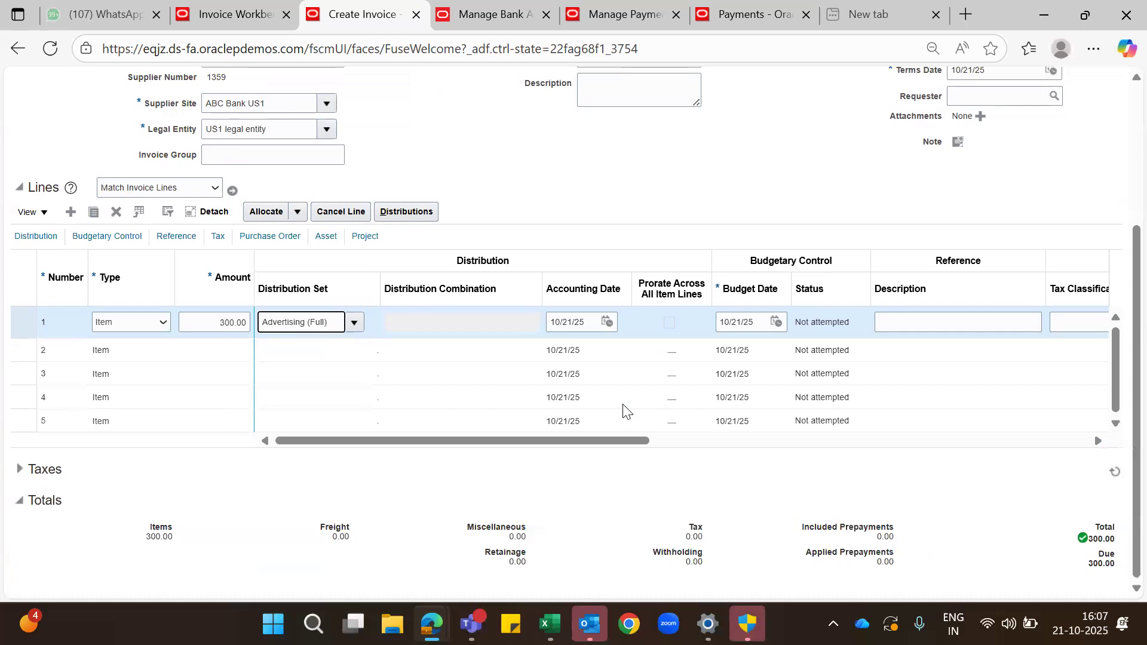
scroll(622, 403, up, 4)
Step: Save the Payalone1 invoice and validate it
click(976, 120)
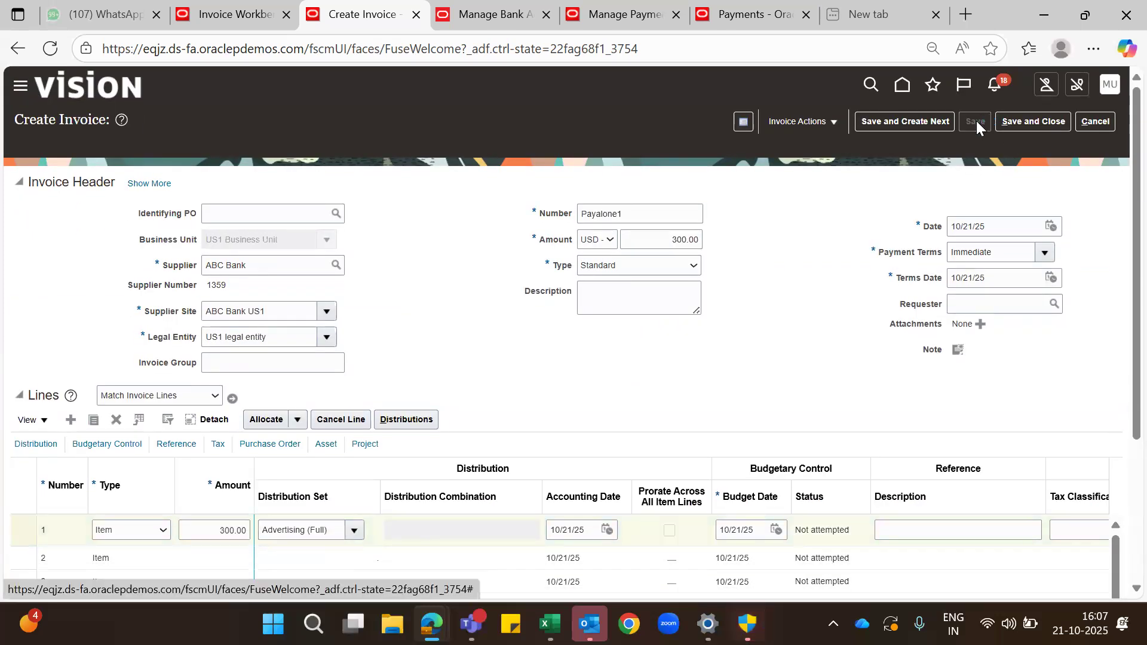
click(815, 118)
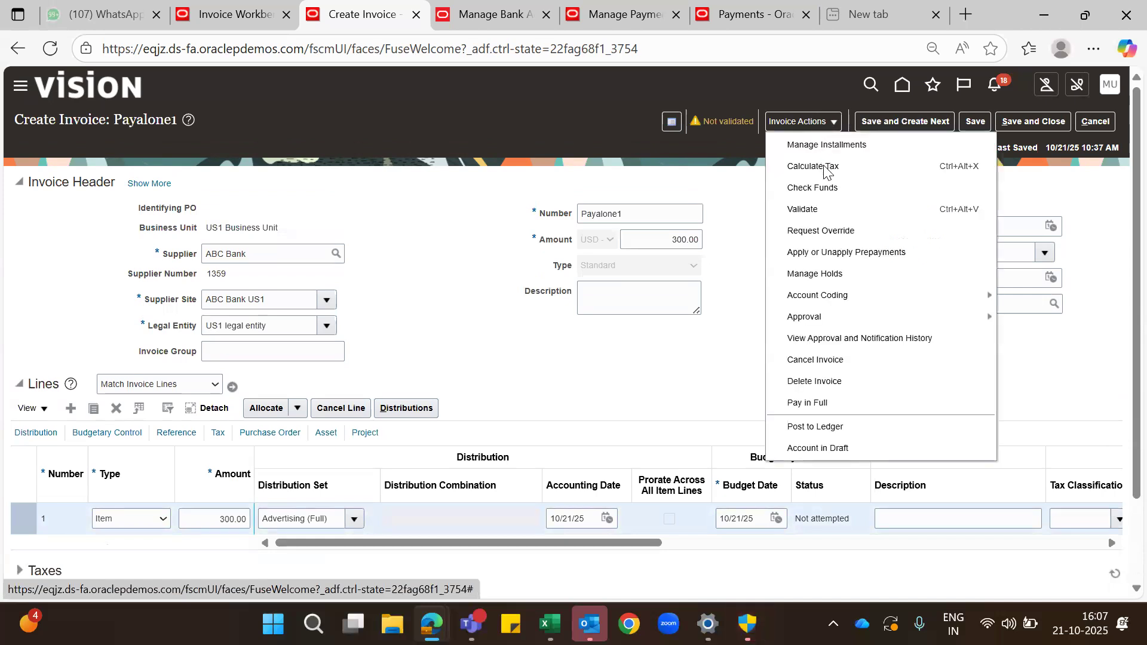
click(824, 206)
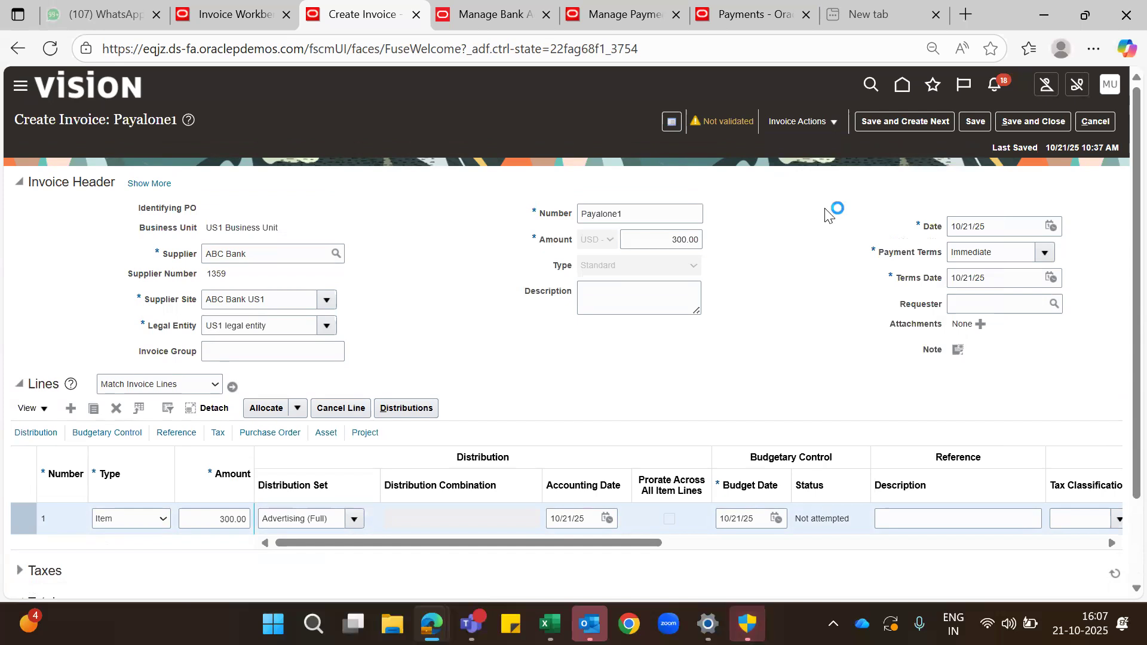
Step: Post the Payalone1 invoice to the ledger and dismiss the accounting confirmation
click(829, 120)
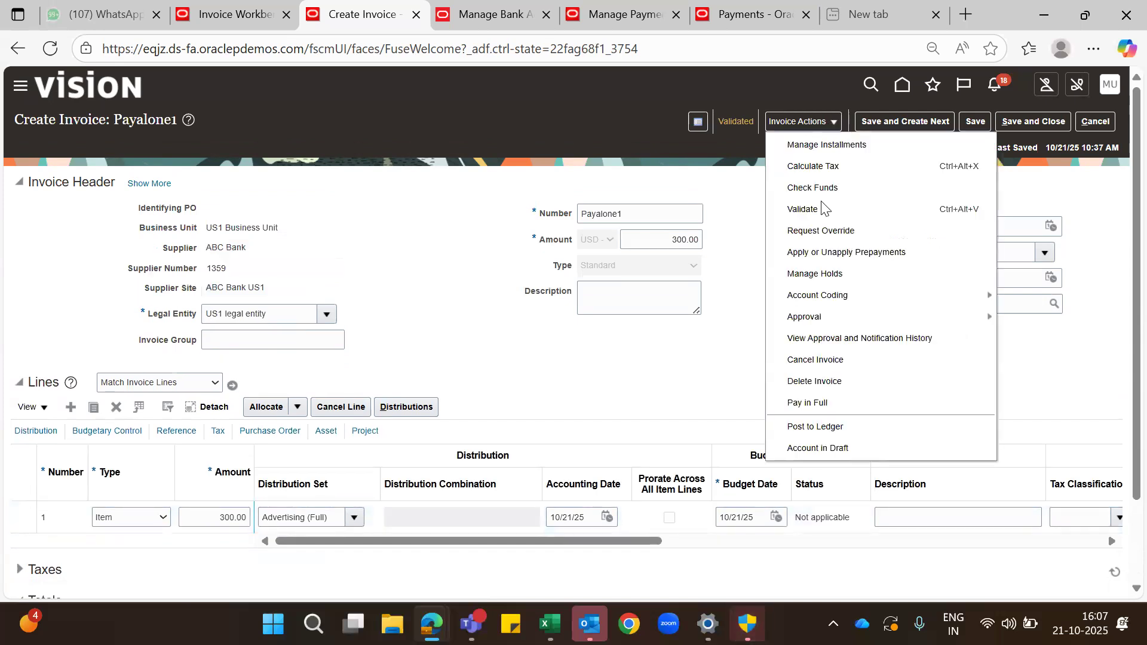
click(842, 426)
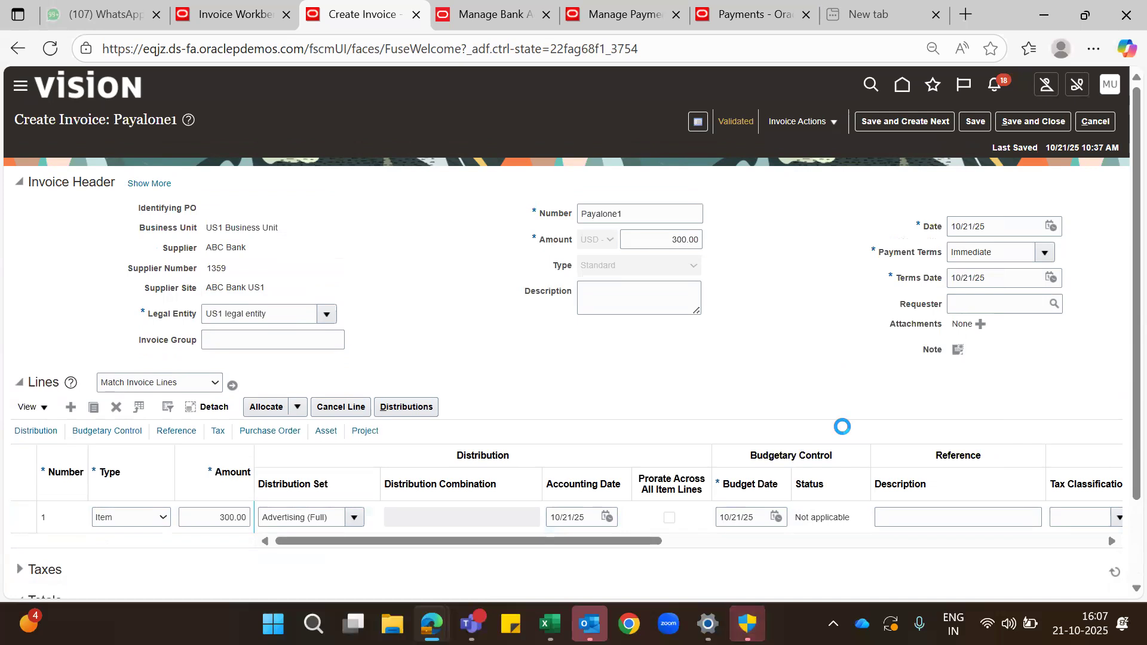
click(919, 117)
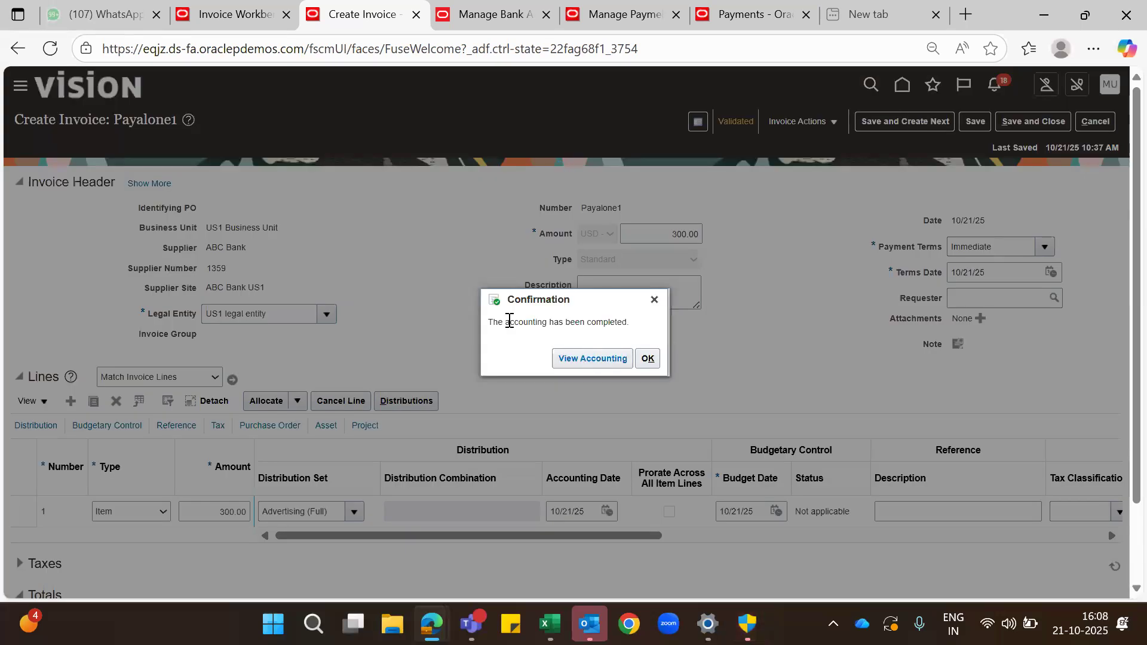
click(648, 359)
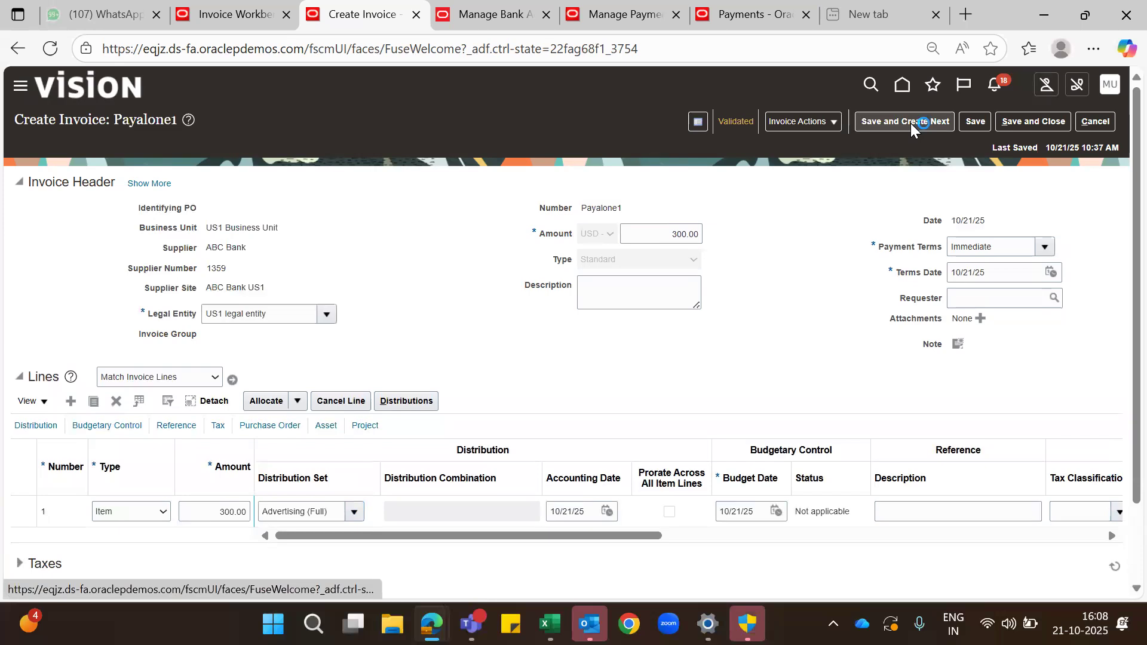
Step: Start the next invoice with US1 Business Unit as business unit, ABC Bank as supplier and US1 legal entity as legal entity
click(905, 121)
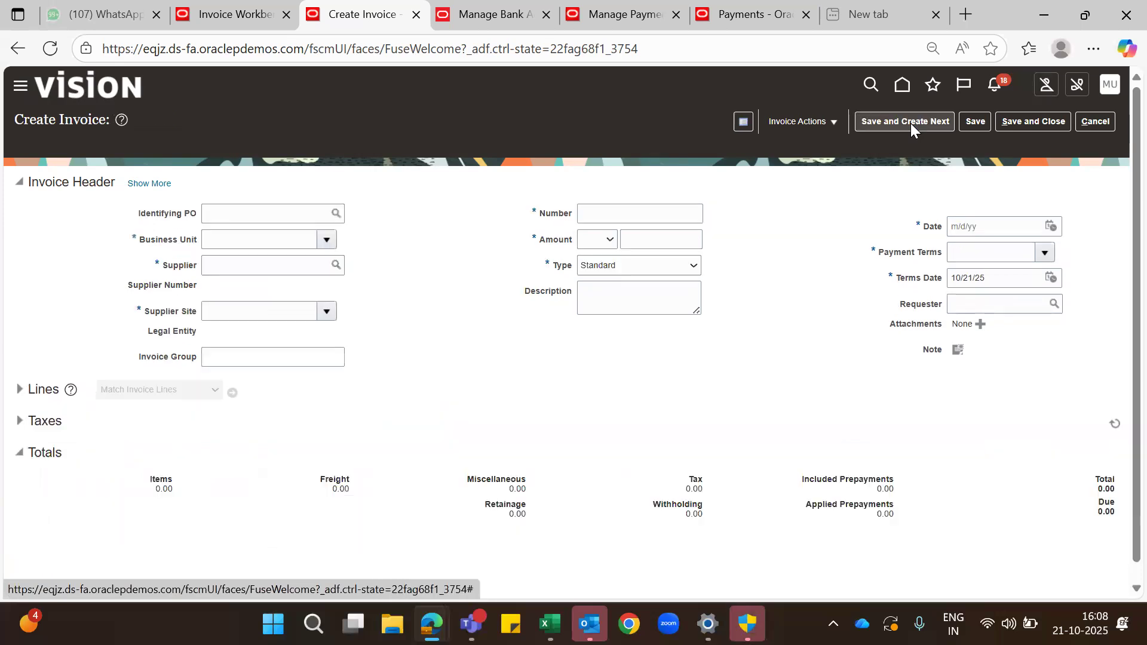
click(241, 238)
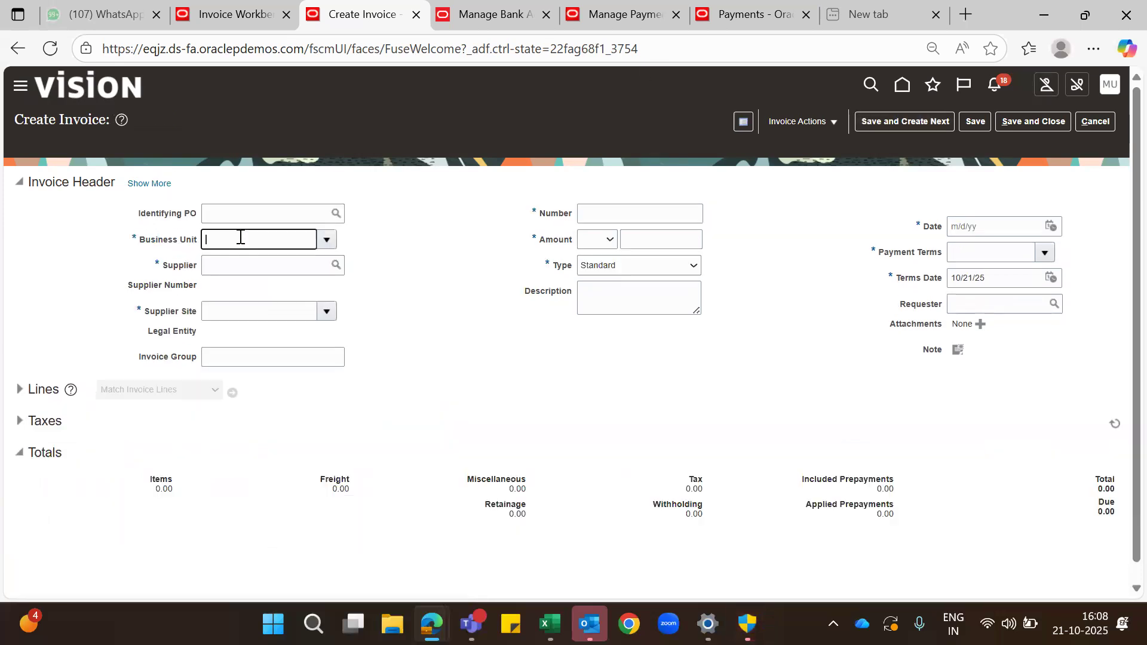
text(US1)
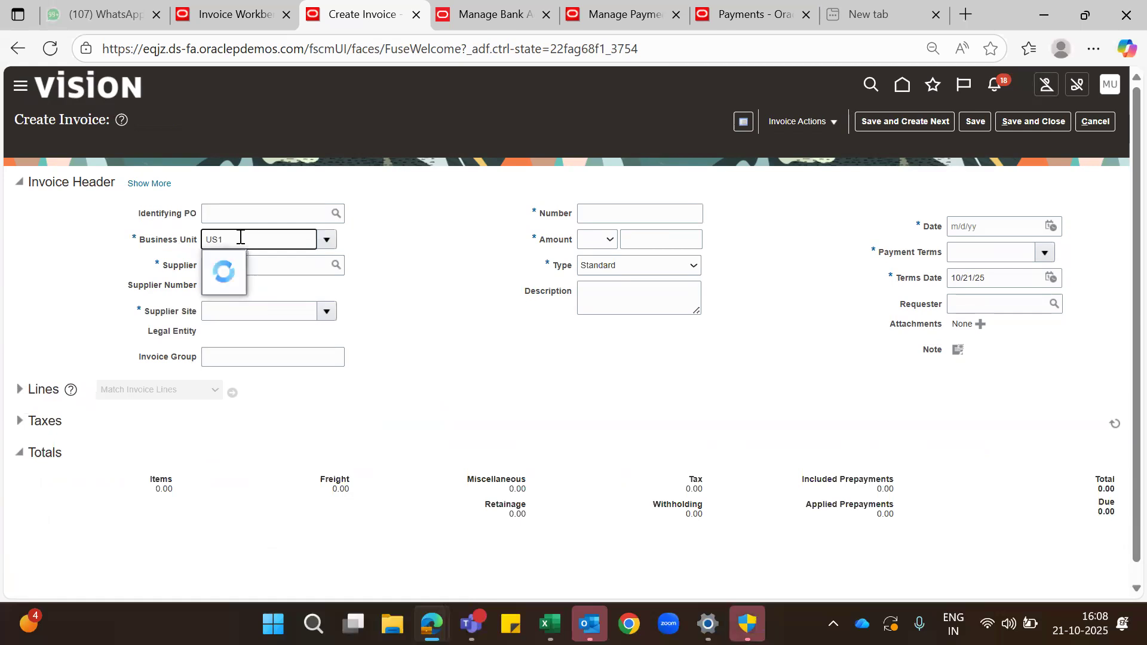
click(234, 263)
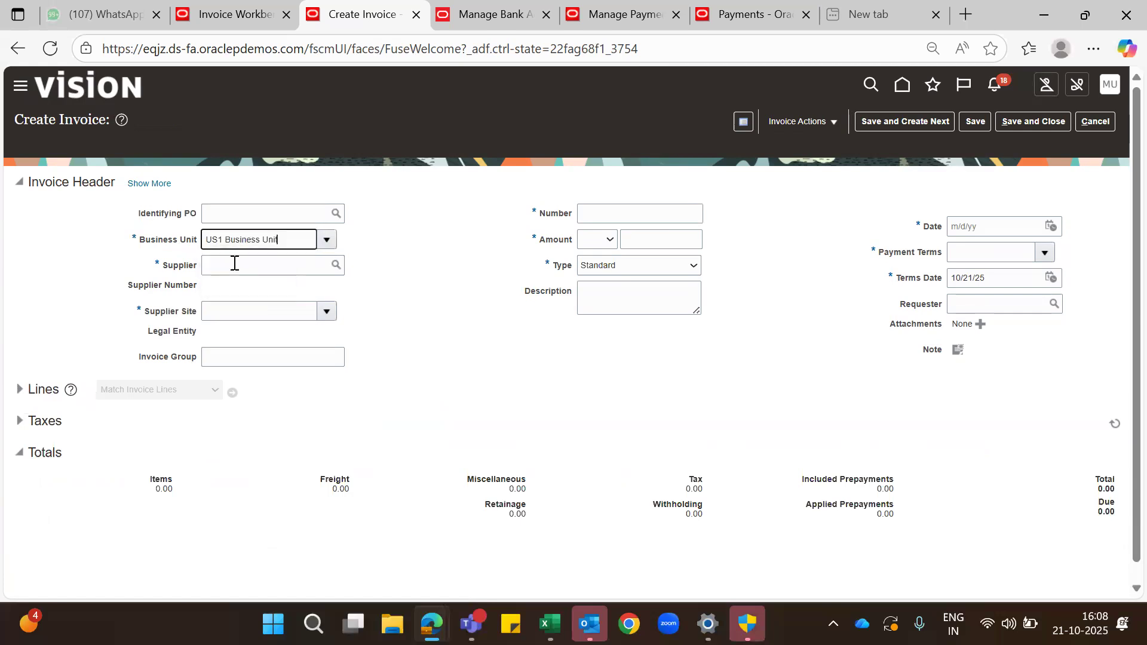
click(234, 262)
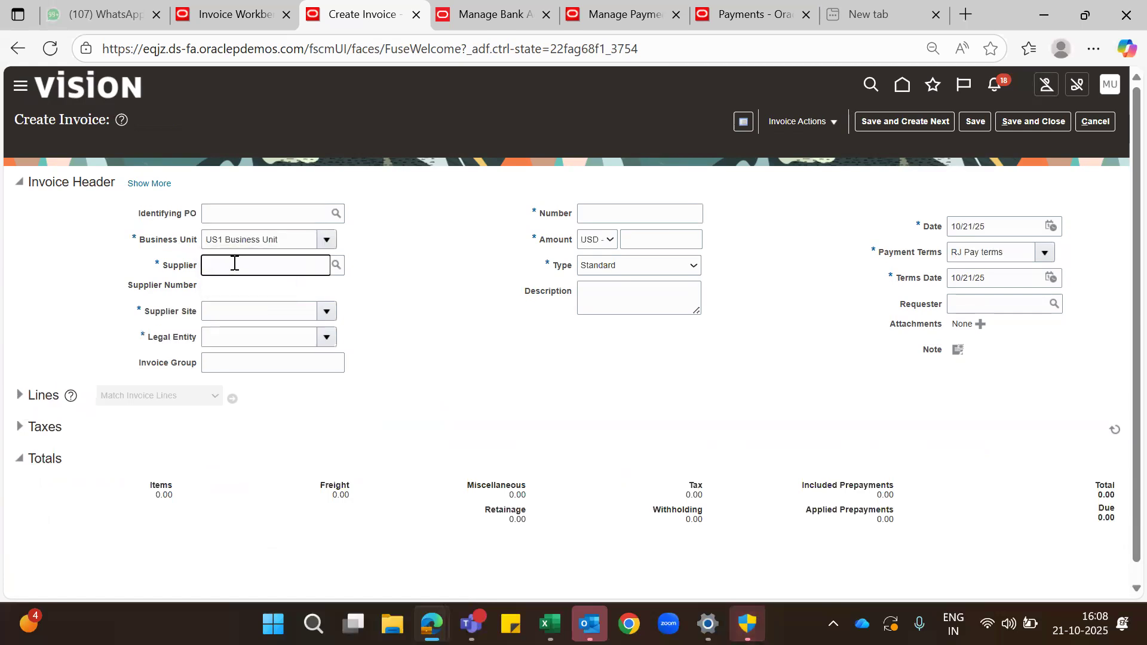
text(ABC)
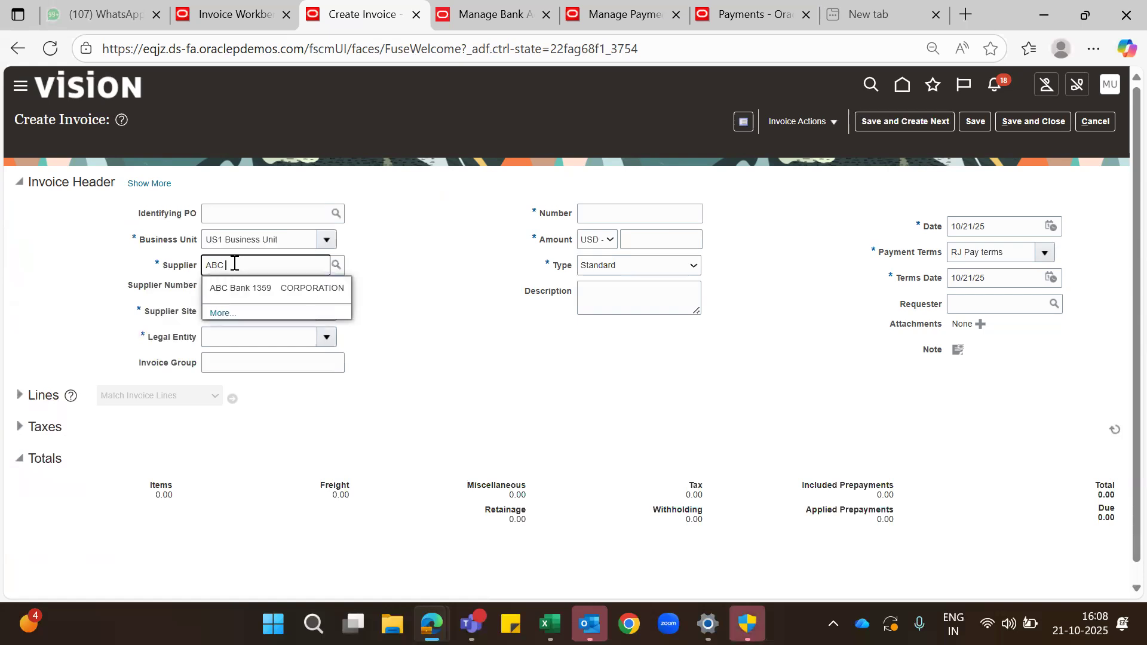
click(243, 289)
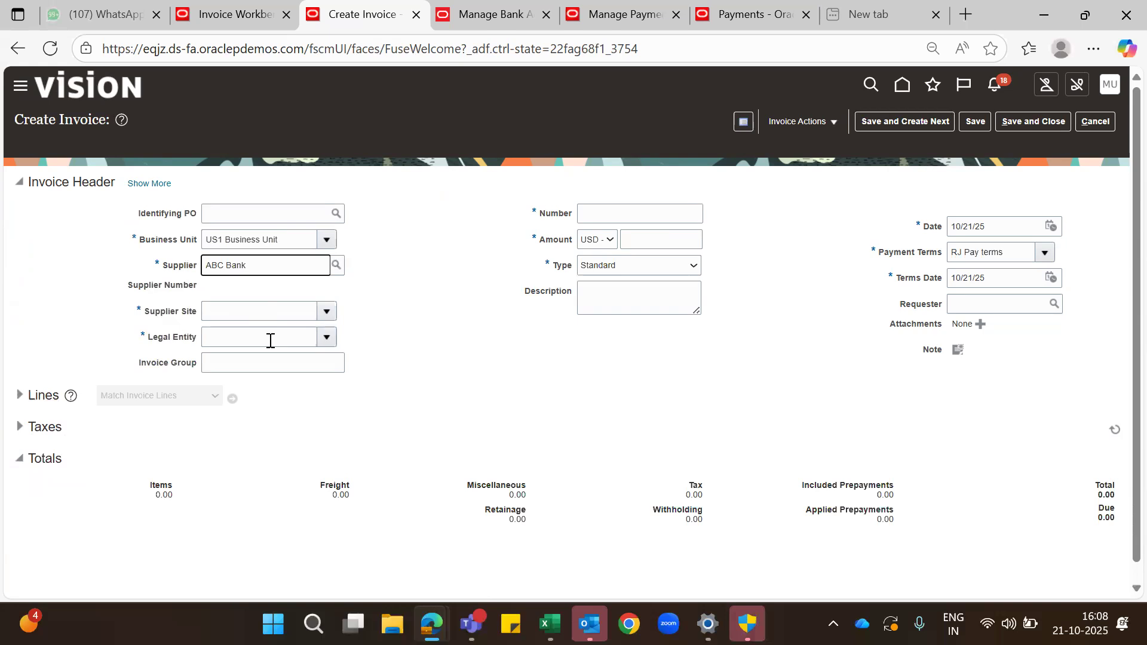
click(326, 337)
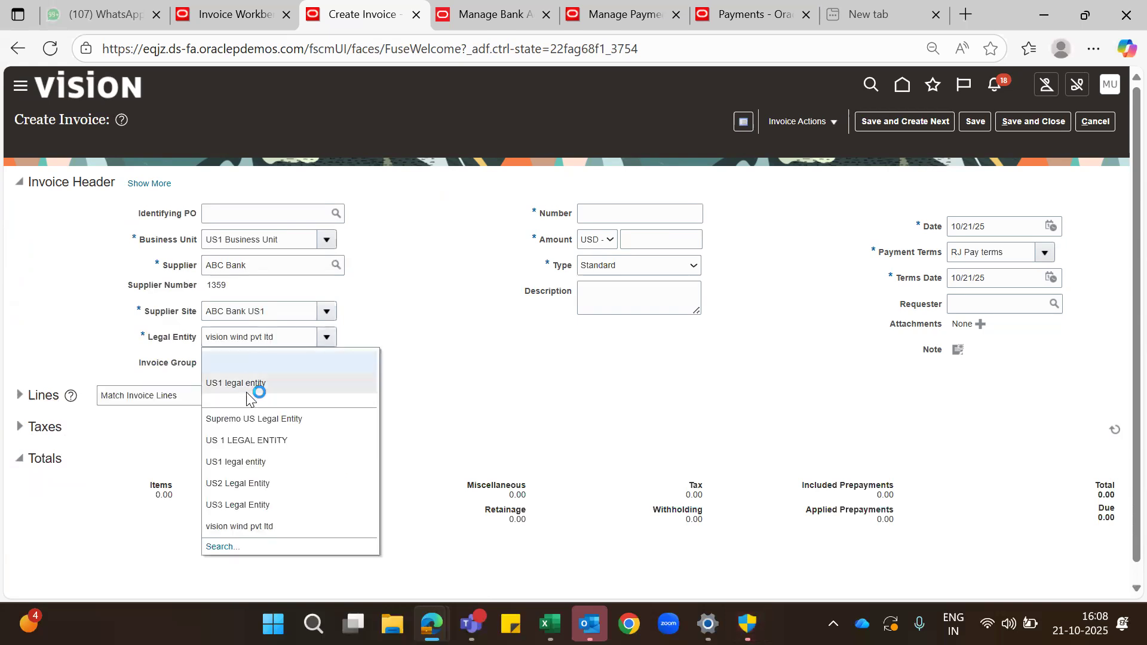
click(245, 391)
Step: Enter Payalone2 as the invoice number and 400 USD as the amount, with Immediate payment terms
click(610, 209)
text(Pa)
text(yalde)
text(2)
click(658, 239)
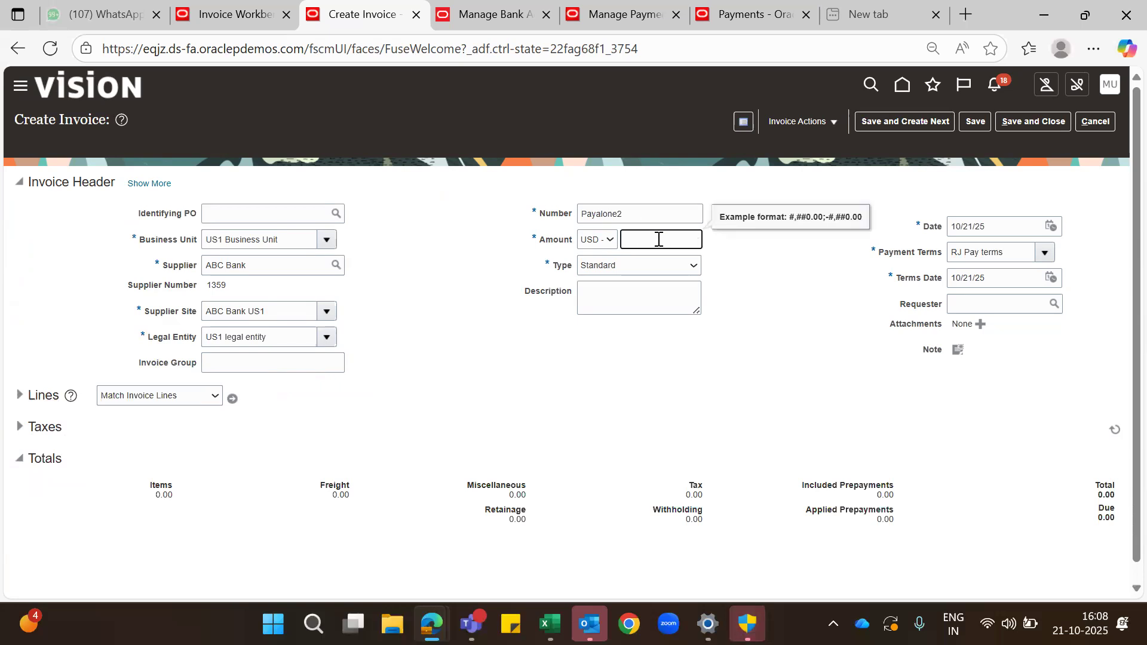
text(400)
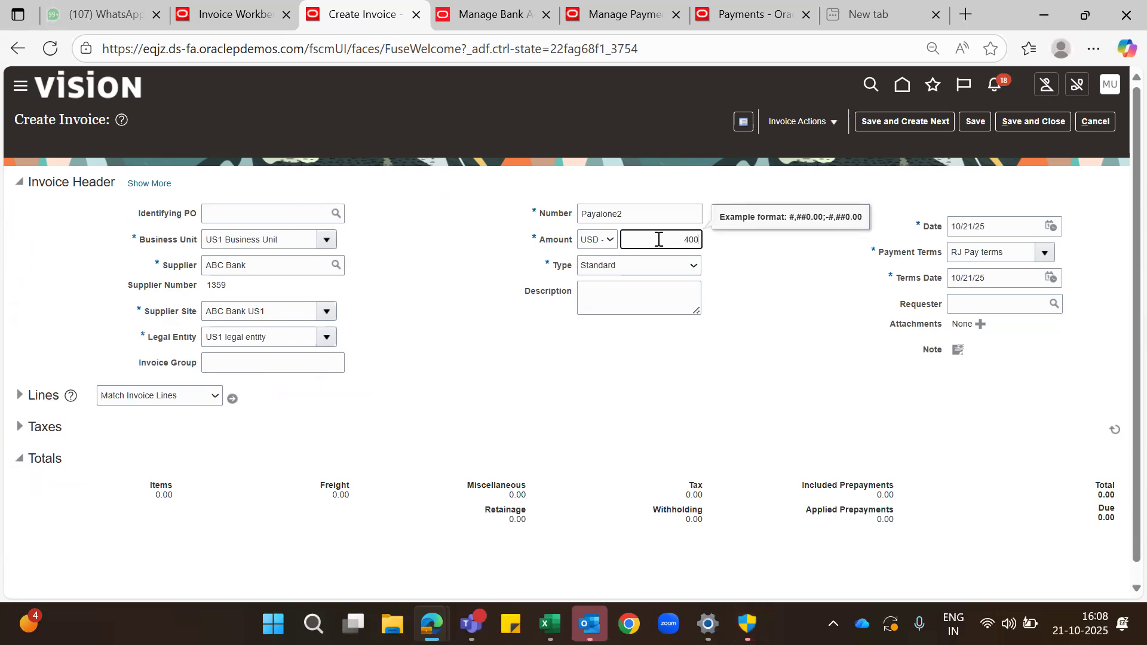
click(1042, 252)
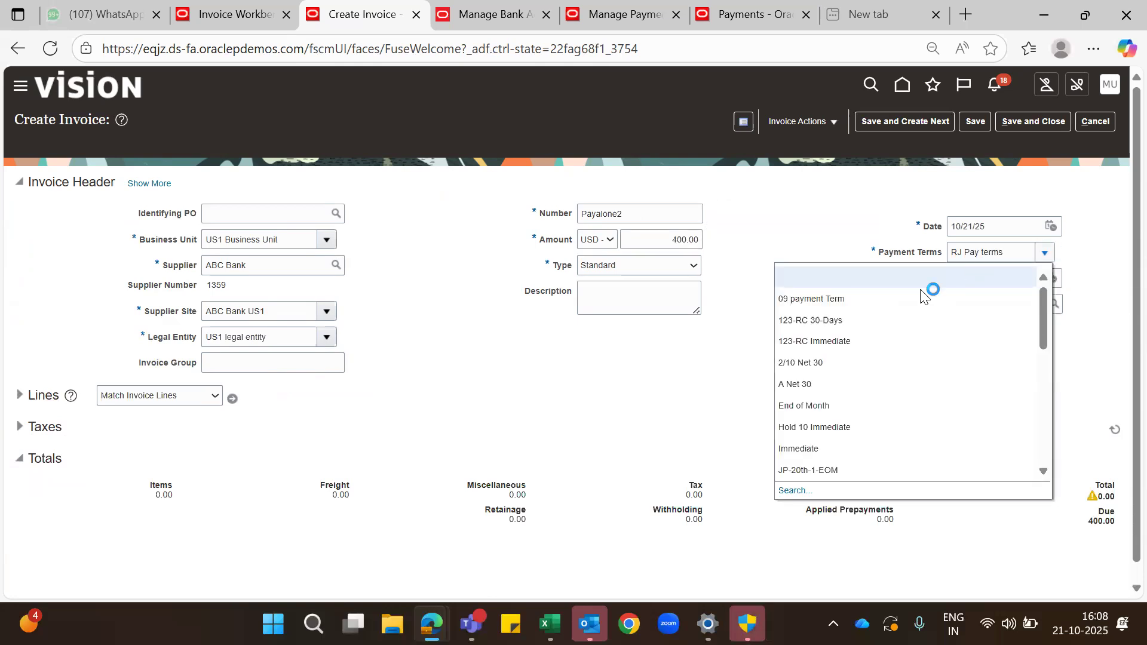
click(833, 449)
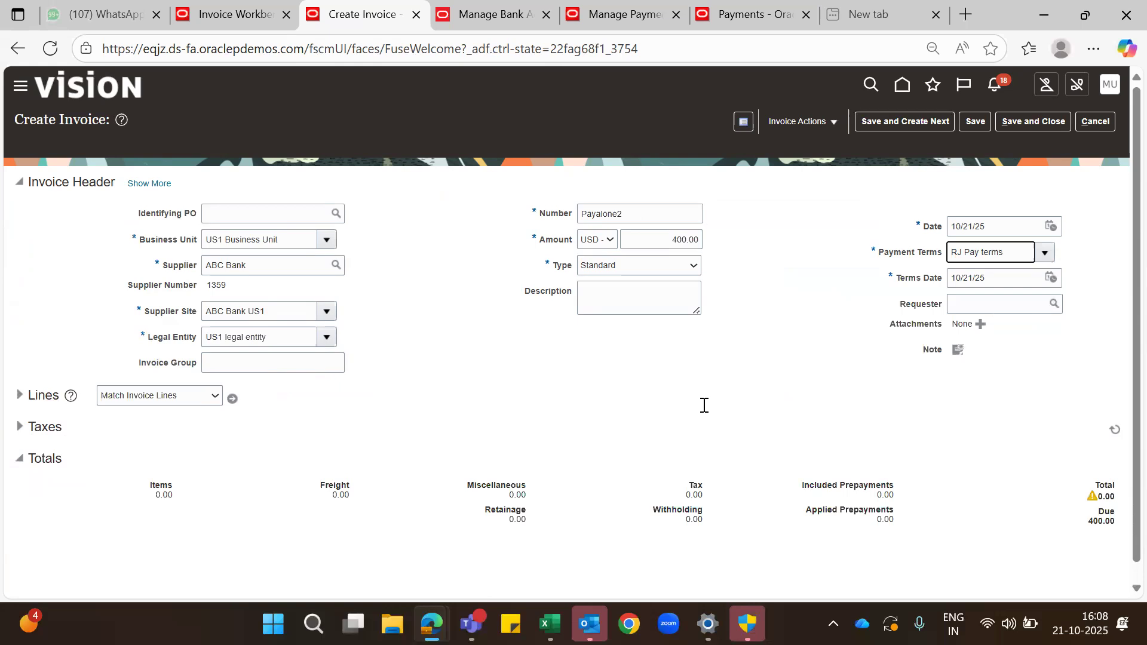
Step: Add an item line of 400 to the invoice with the Advertising (Full) distribution set
click(18, 396)
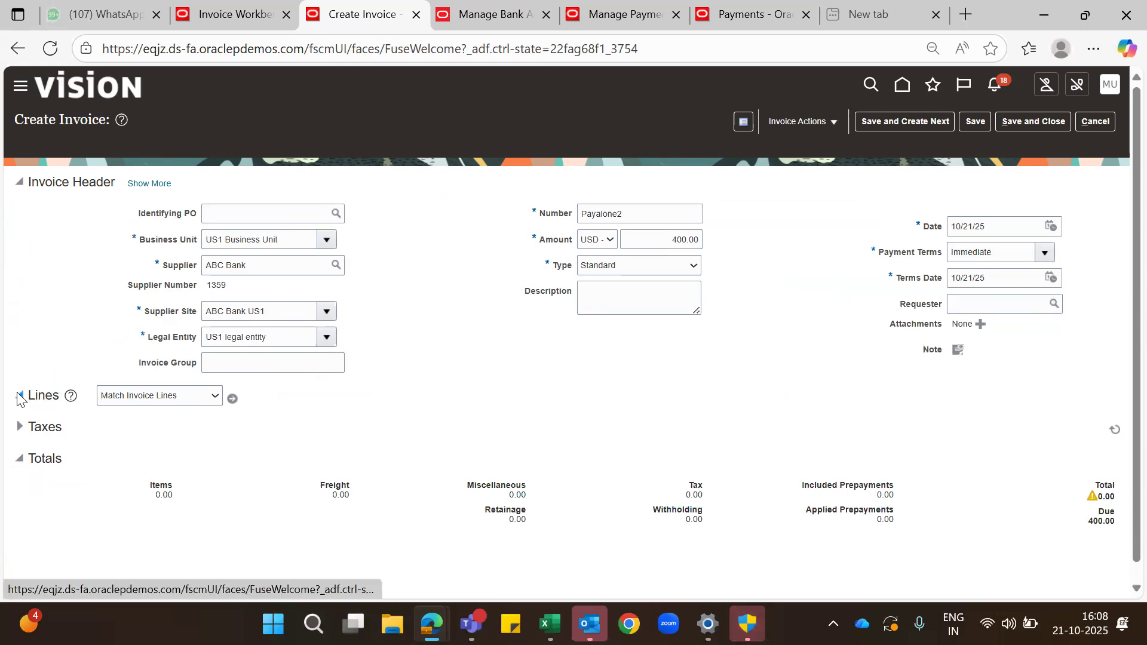
click(205, 525)
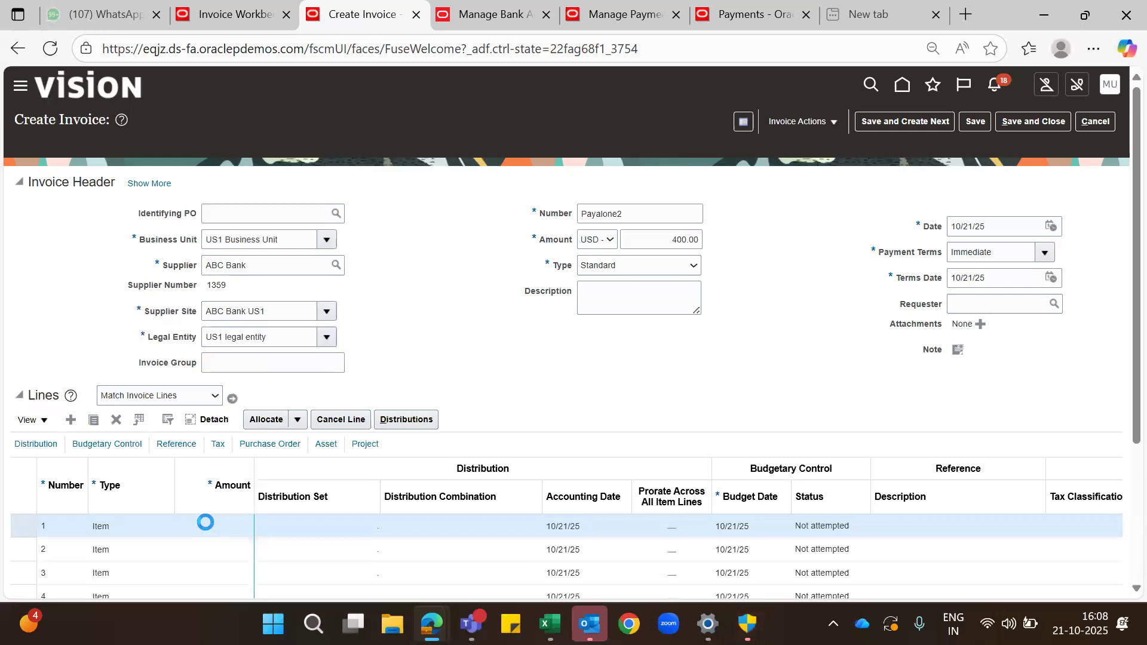
text(400)
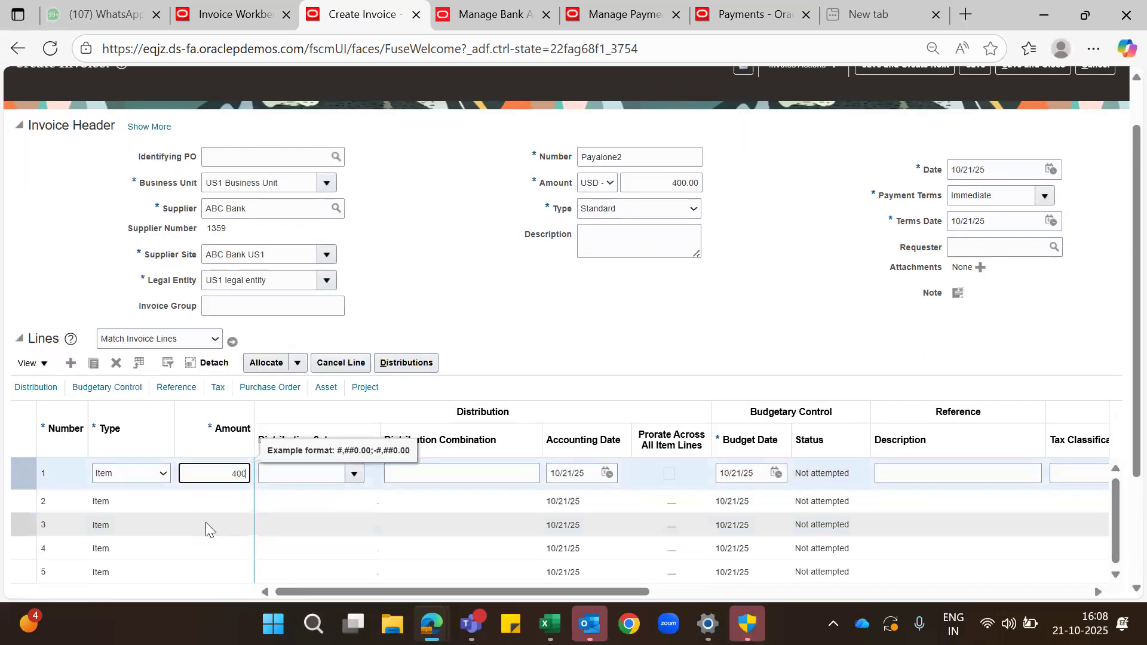
click(310, 475)
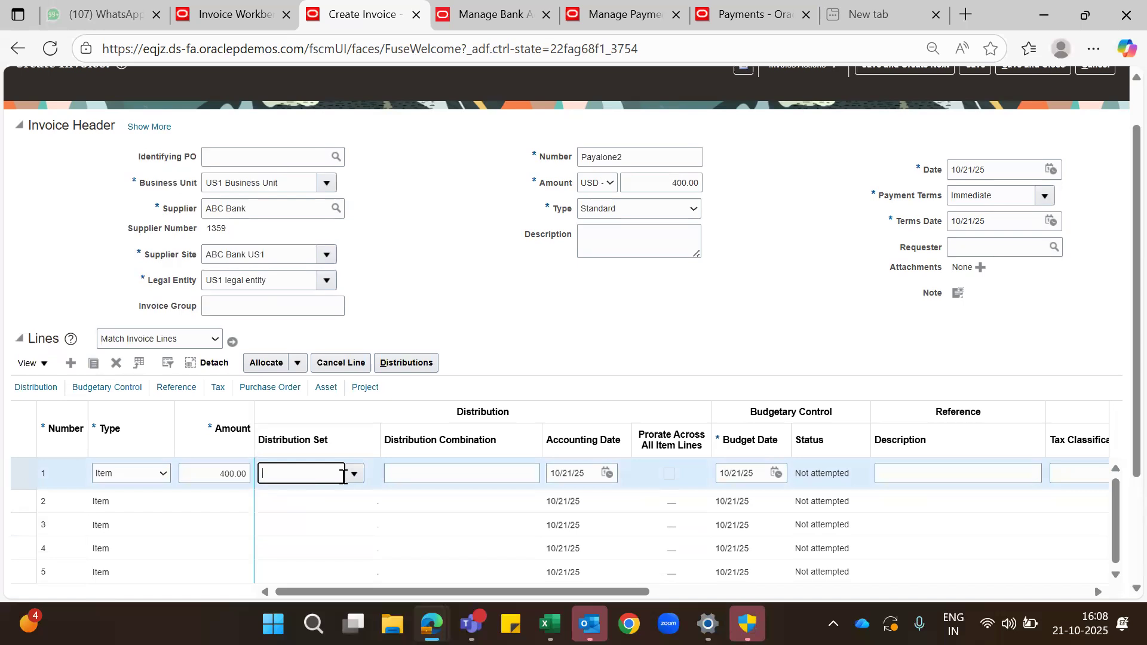
click(352, 474)
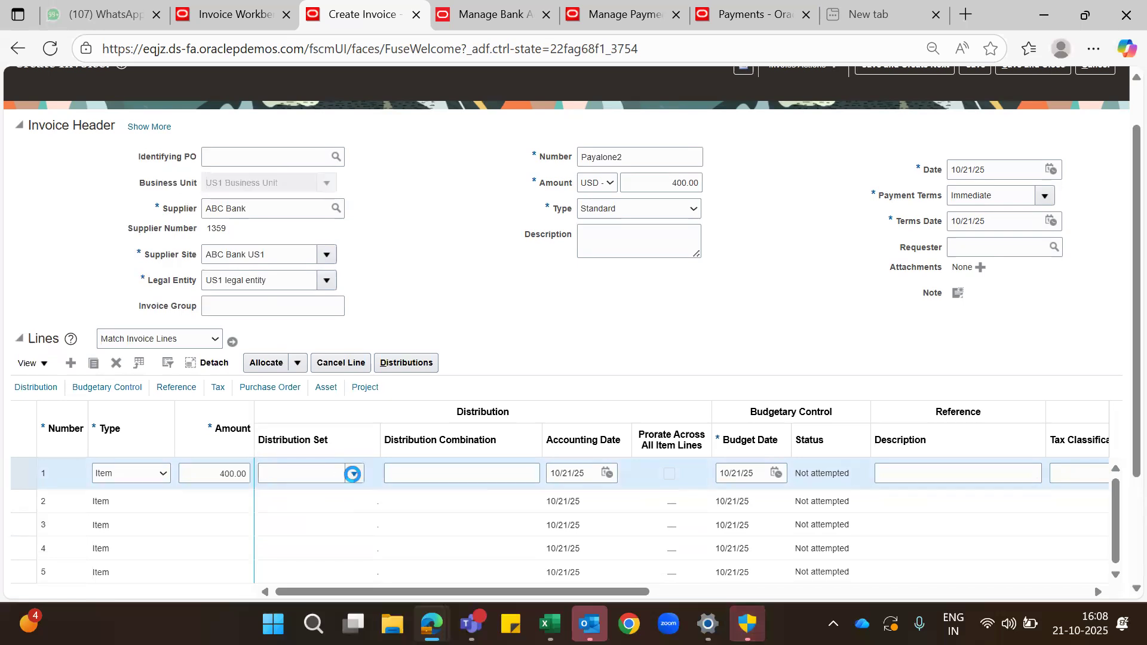
click(323, 267)
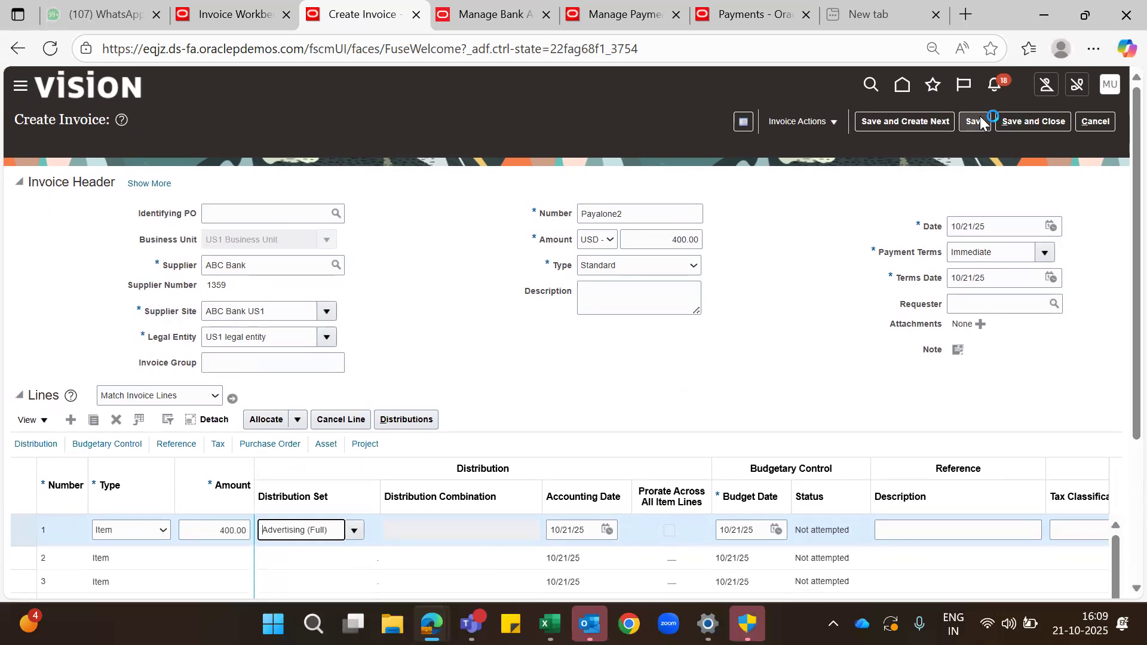
Step: Save the Payalone2 invoice and validate it
click(980, 121)
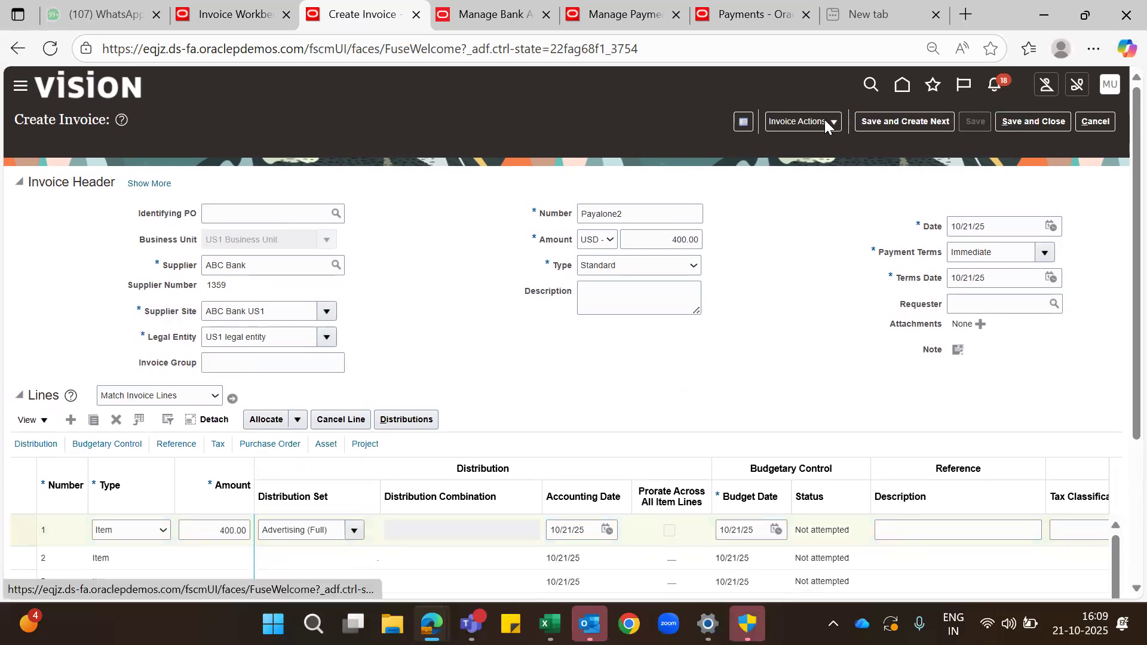
click(824, 120)
click(827, 210)
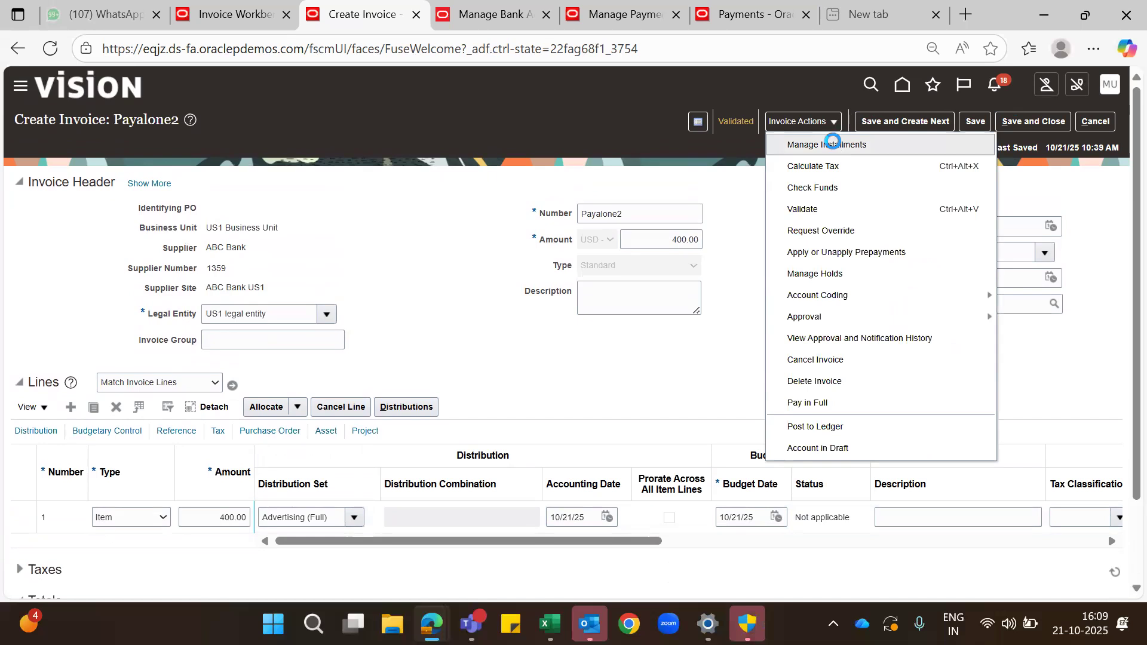
Step: Review the Pay alone option in the Payalone2 invoice's installments, then save and close the installments
click(834, 146)
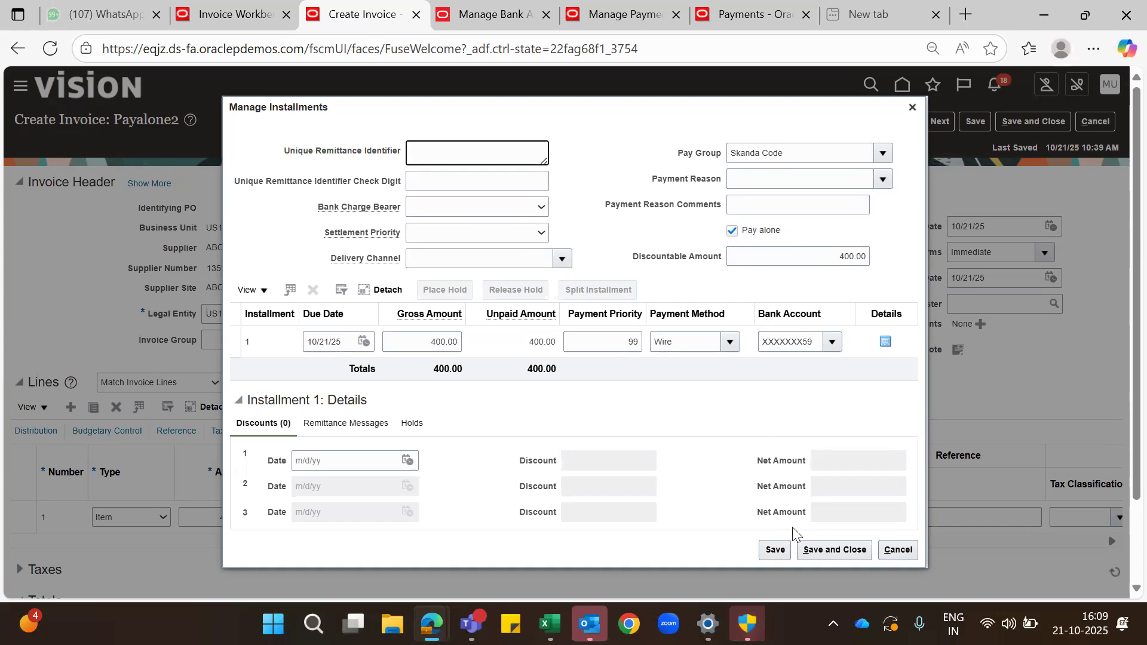
click(839, 549)
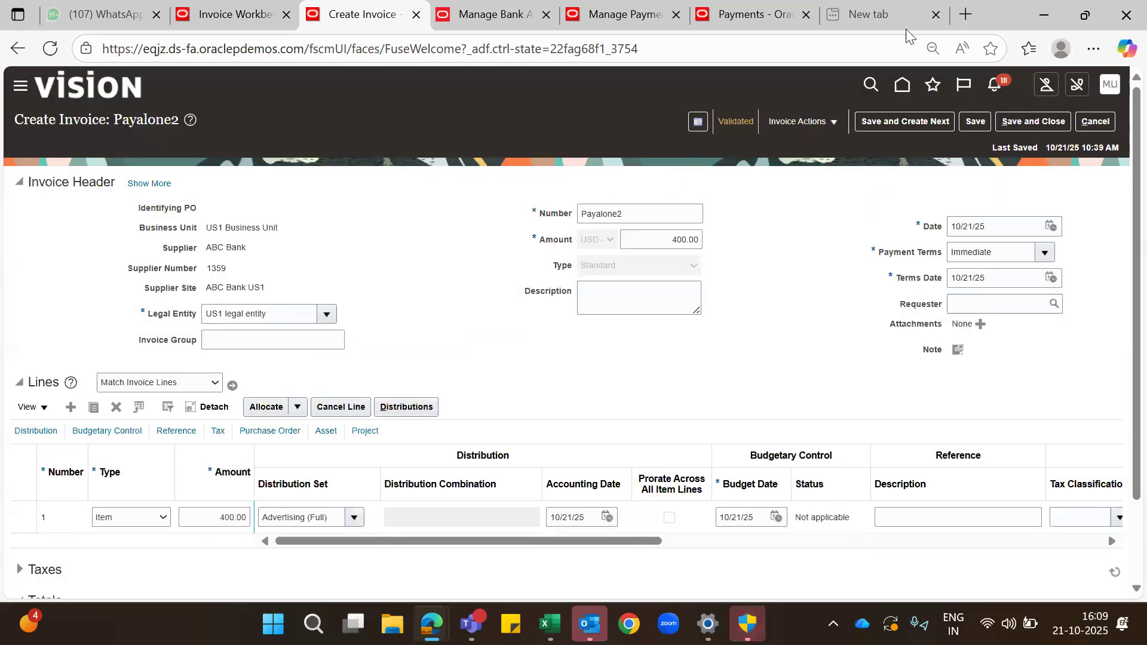
Step: Post the Payalone2 invoice to the ledger, then save and close it
click(834, 116)
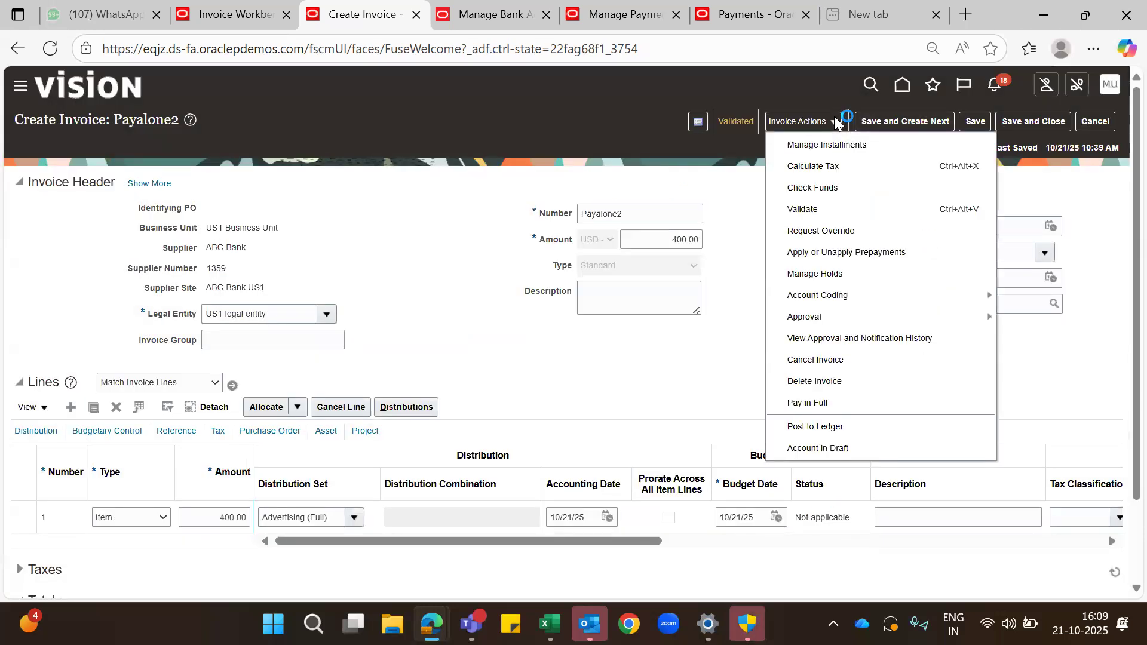
click(826, 425)
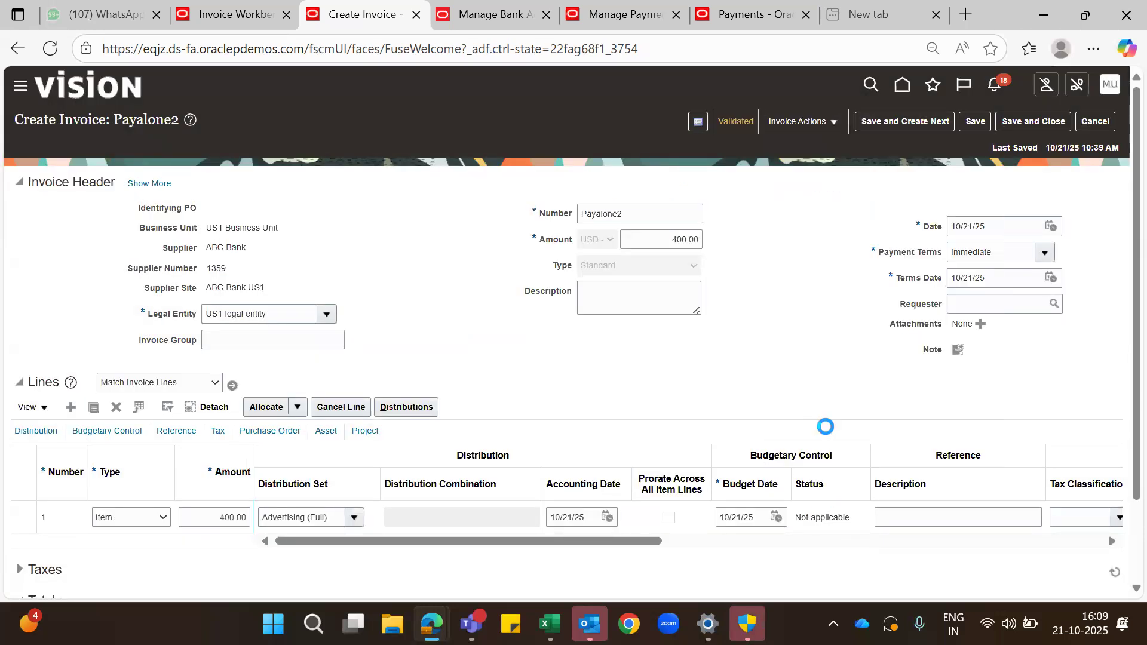
click(1031, 122)
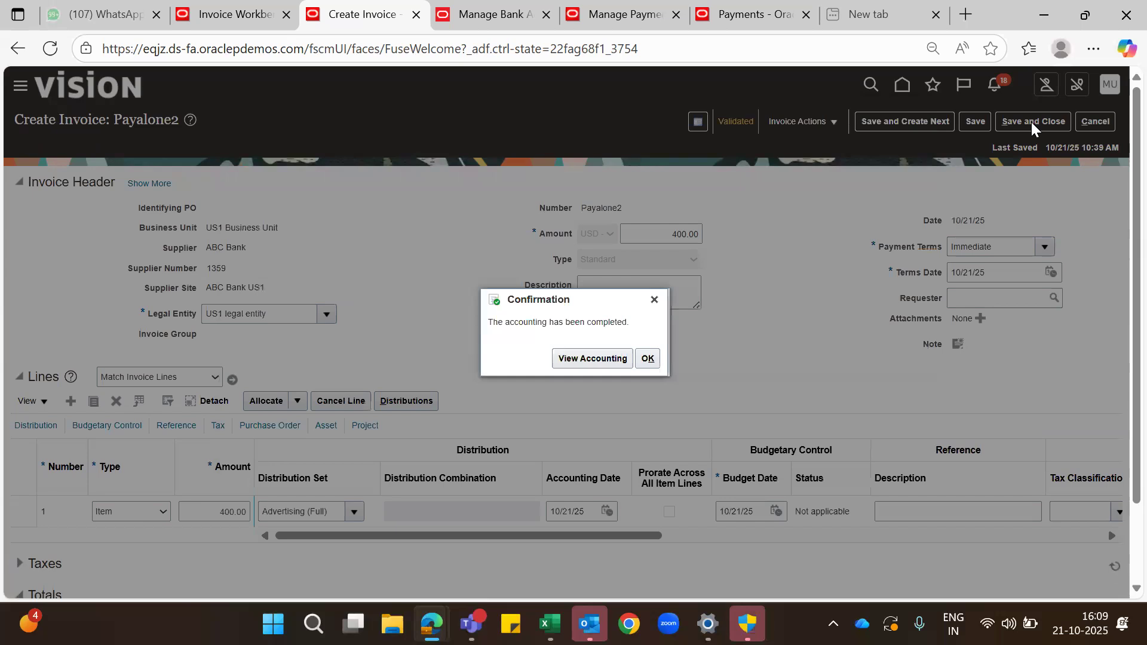
click(648, 358)
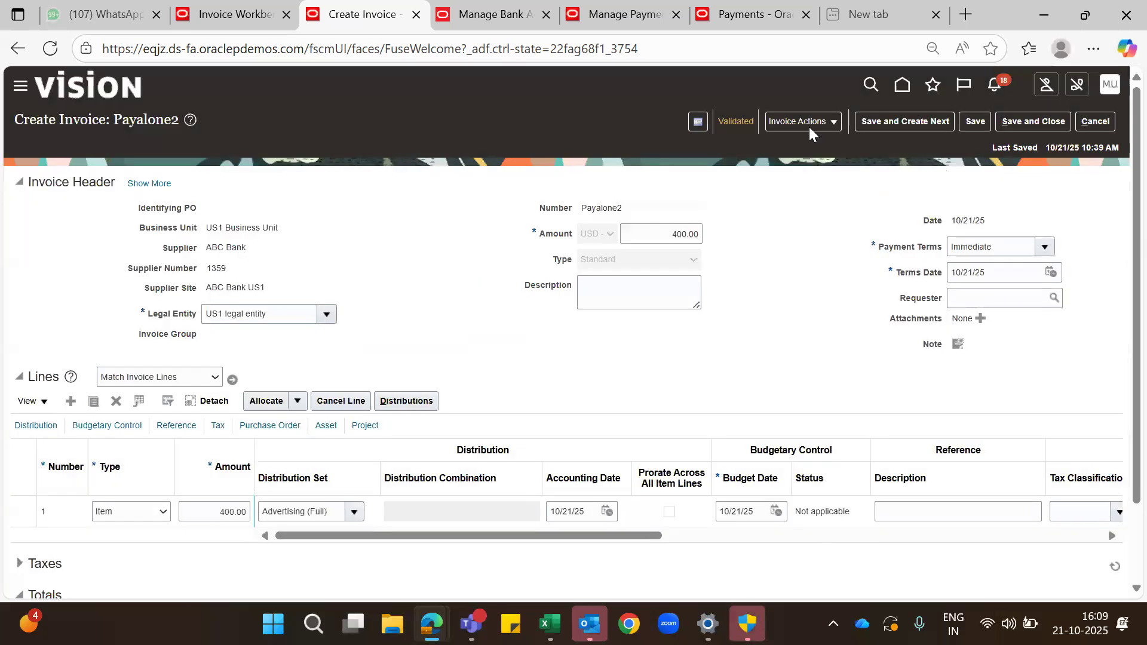
click(1031, 118)
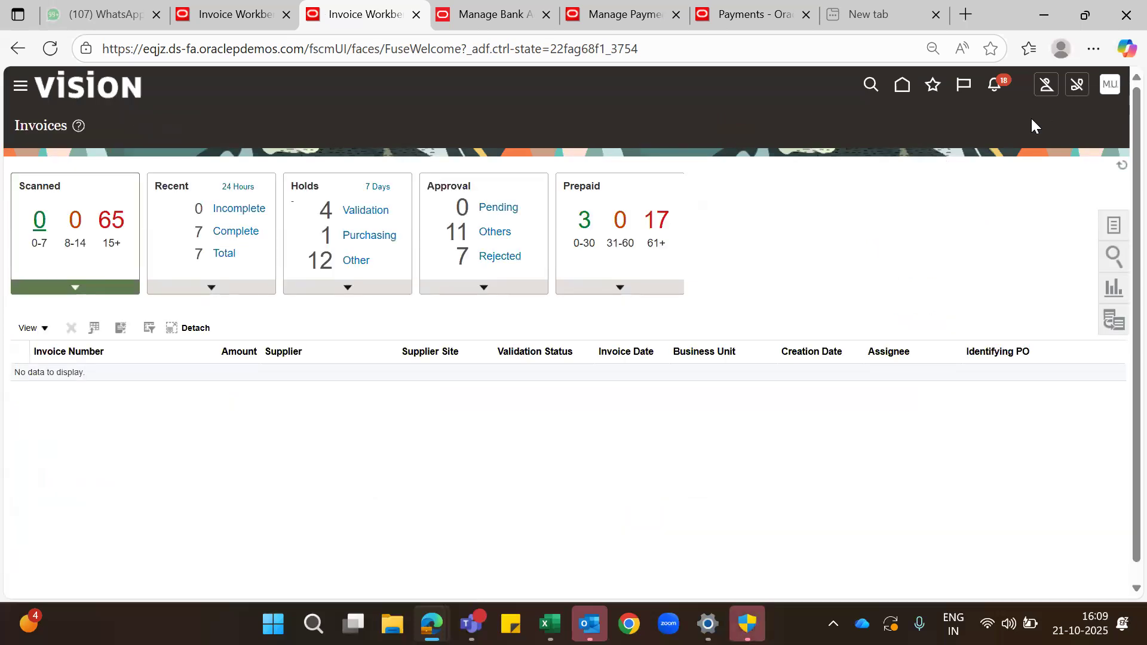
Step: Go to the Payables Payments work area from the home page and start creating a payment
click(903, 84)
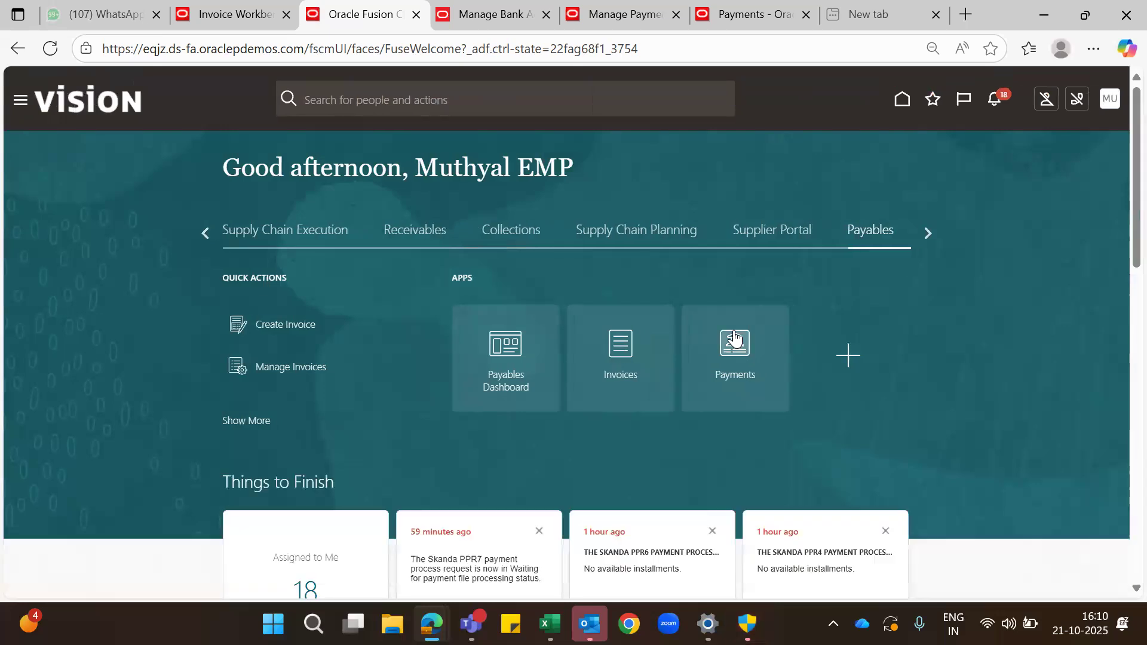
click(733, 332)
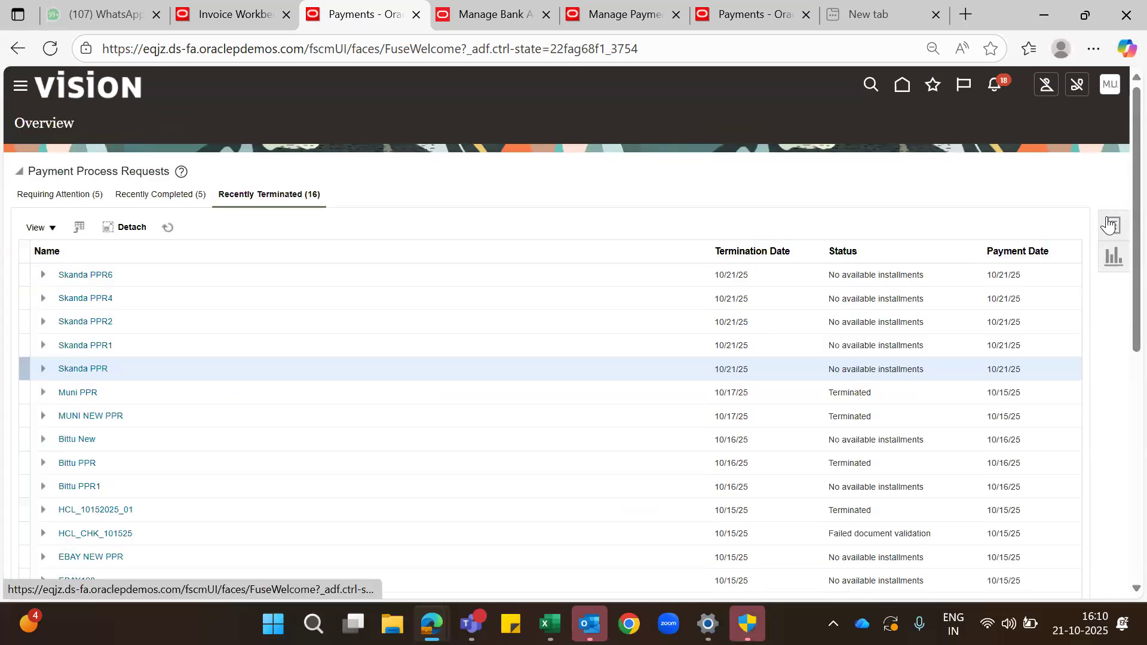
click(1108, 225)
click(1002, 179)
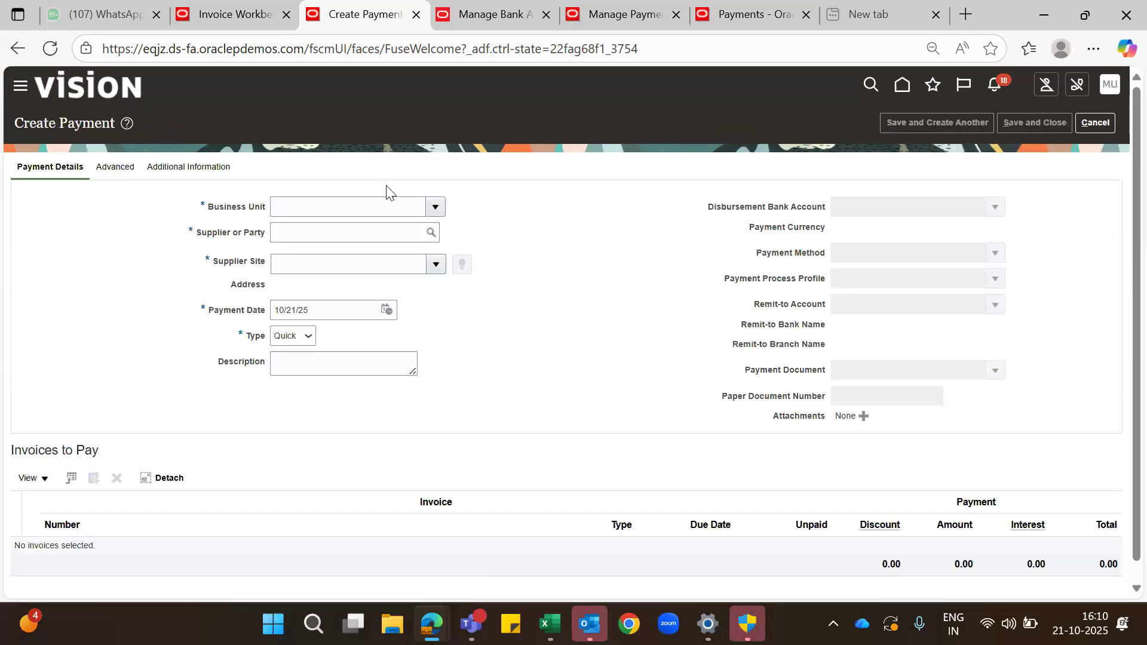
Step: Set the payment's business unit to US1 Business Unit and its supplier to ABC Bank
click(333, 198)
text(us1)
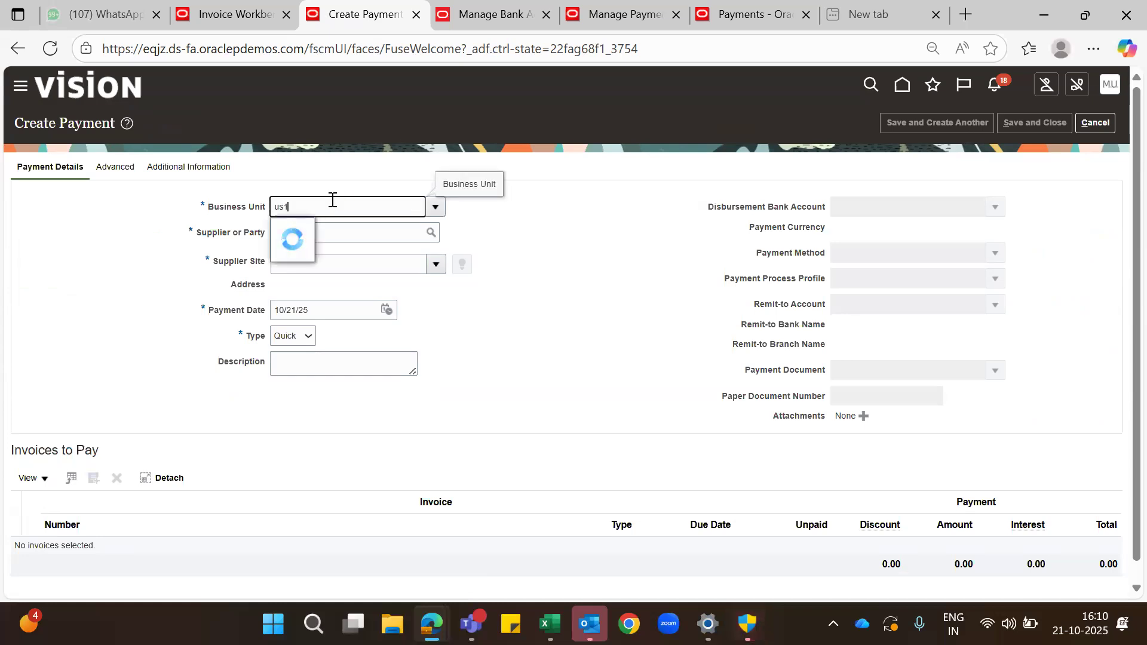
click(294, 230)
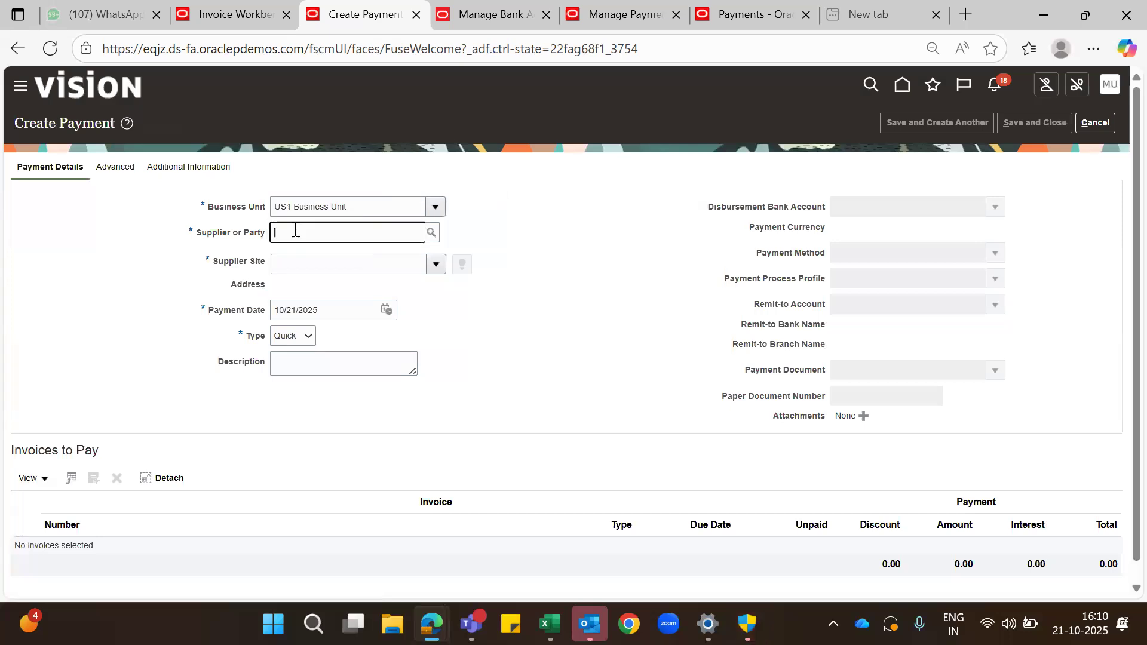
text(abc)
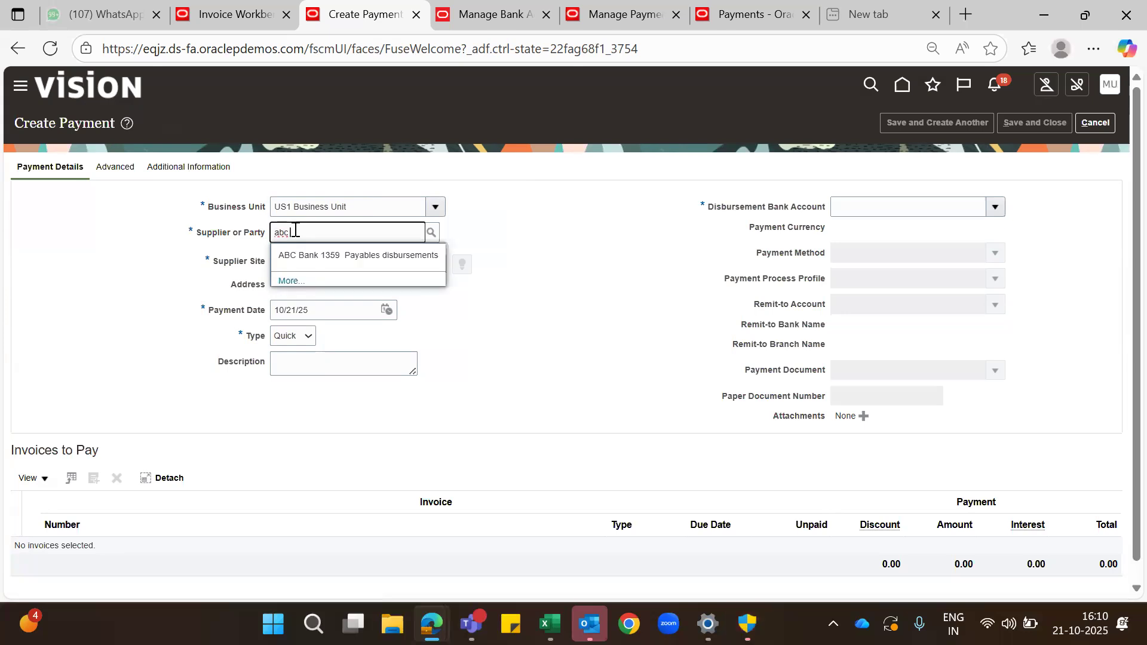
click(311, 257)
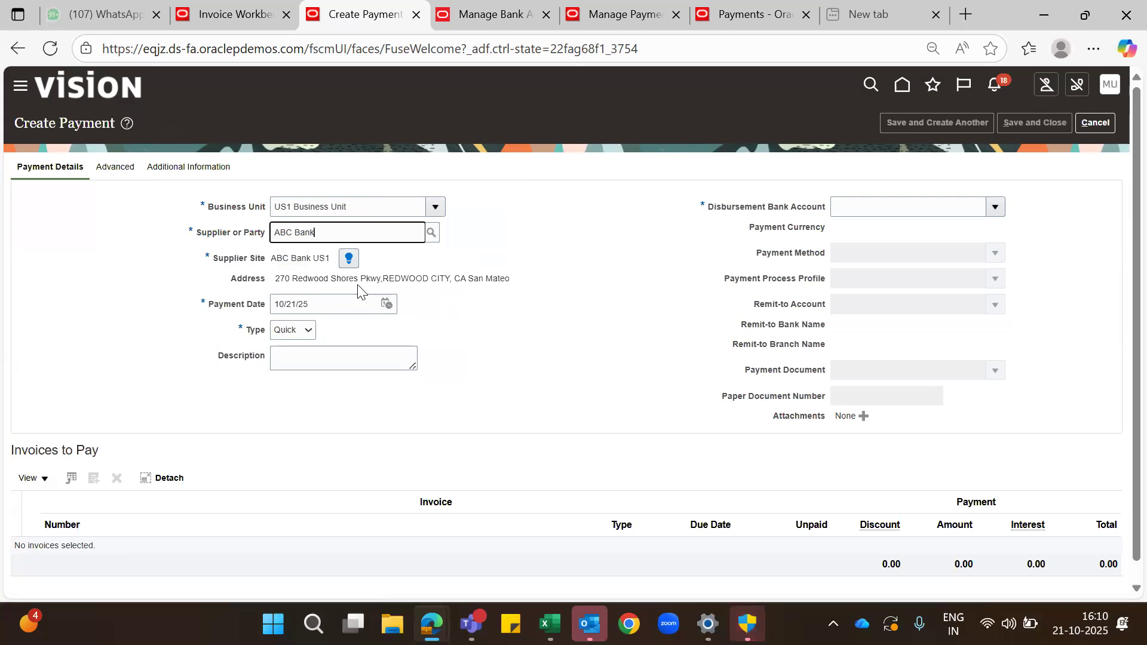
Step: Choose the first BofA-2869 entry as the disbursement bank account and Skanda PPP as the payment process profile
click(914, 204)
click(995, 206)
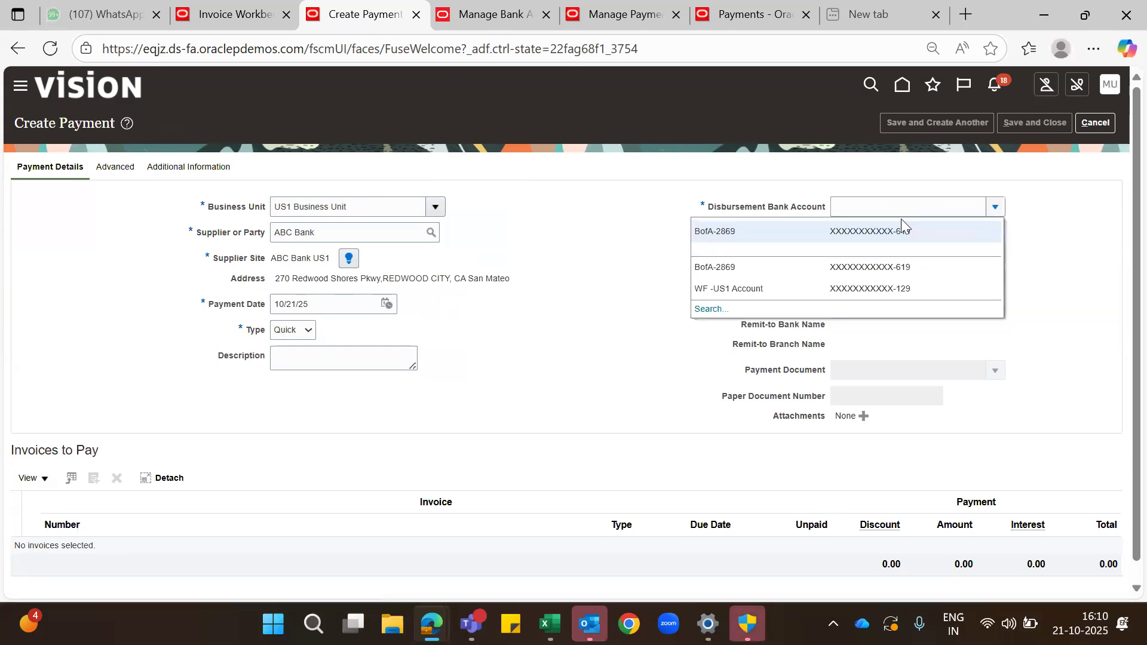
click(777, 231)
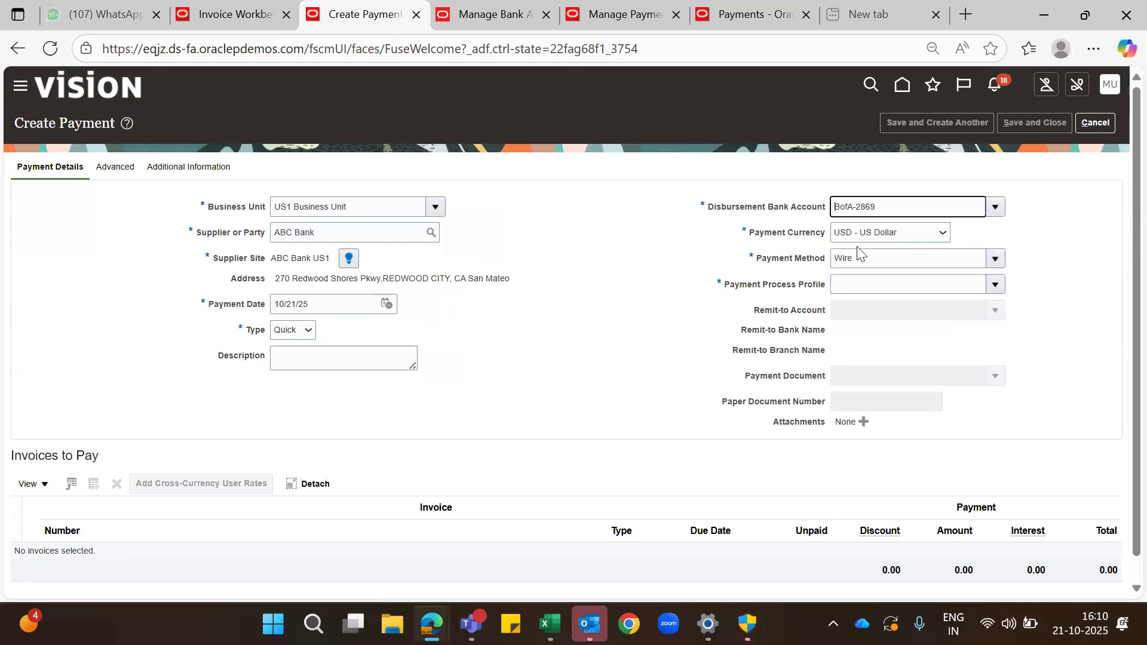
click(859, 284)
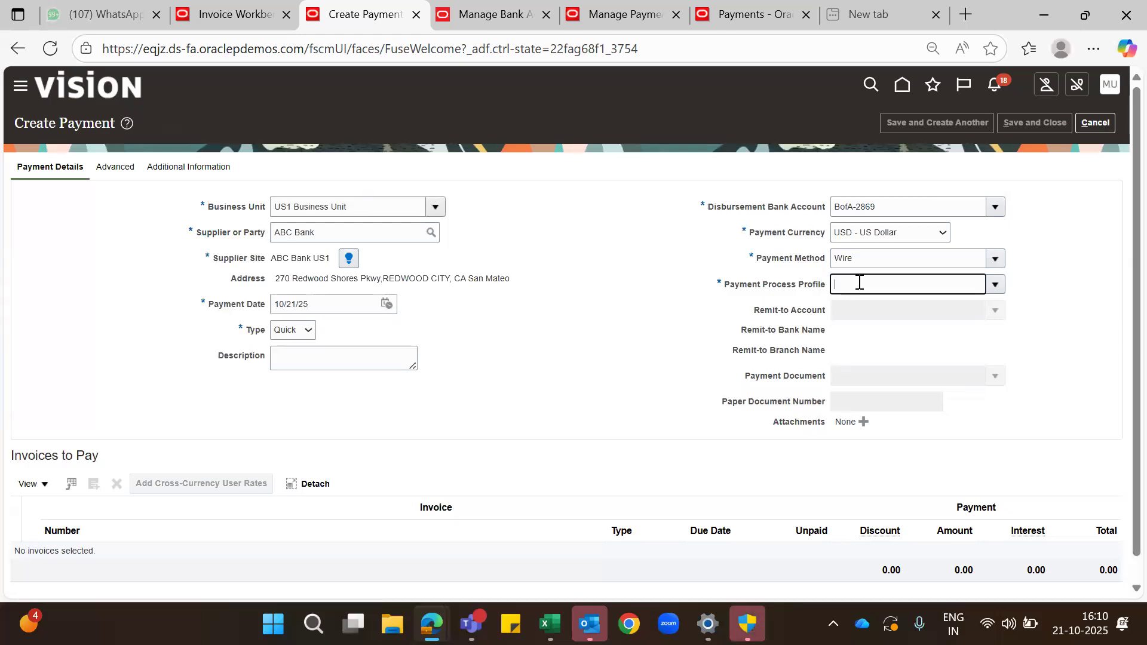
click(996, 282)
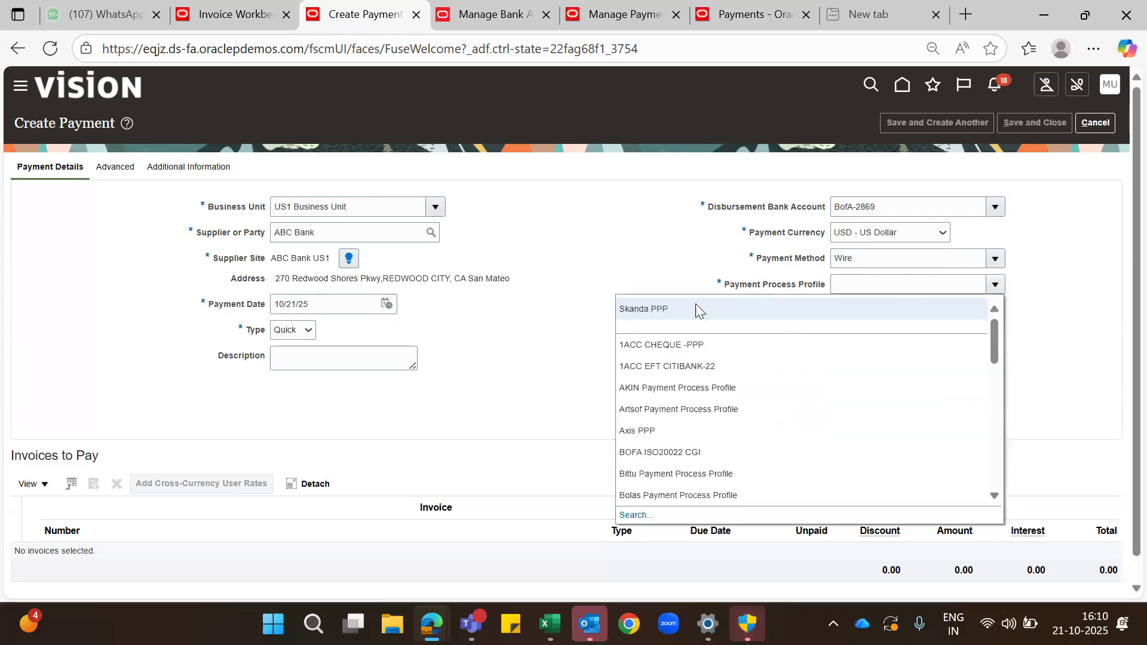
click(695, 305)
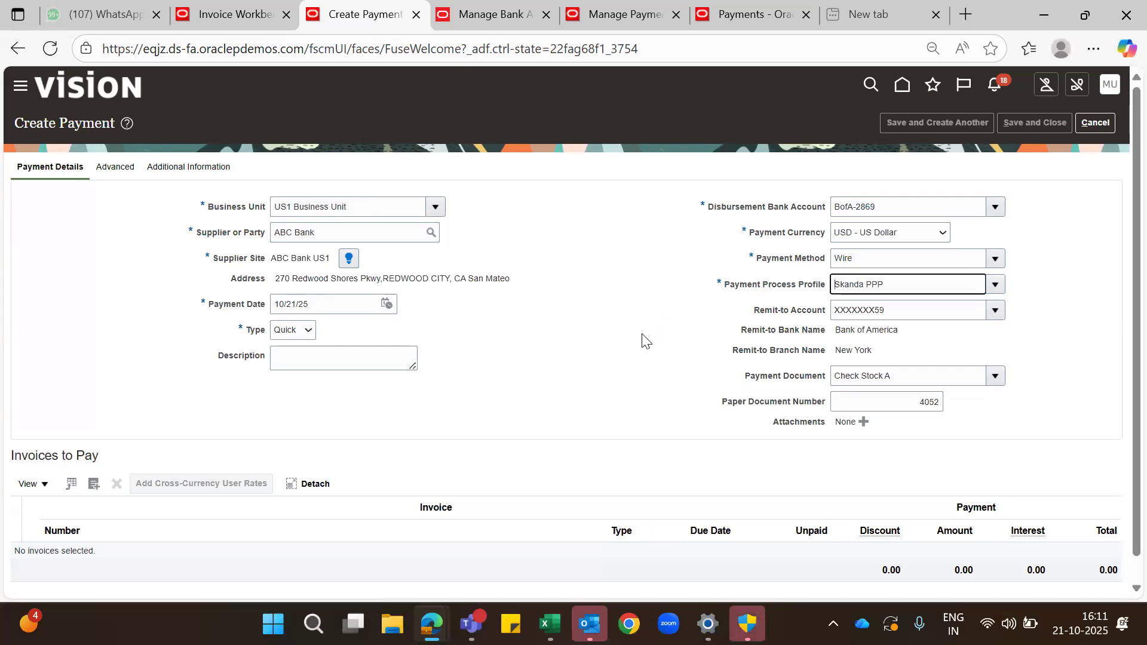
Step: Add the Payalone1 invoice to the payment's invoices to pay
scroll(648, 336, down, 1)
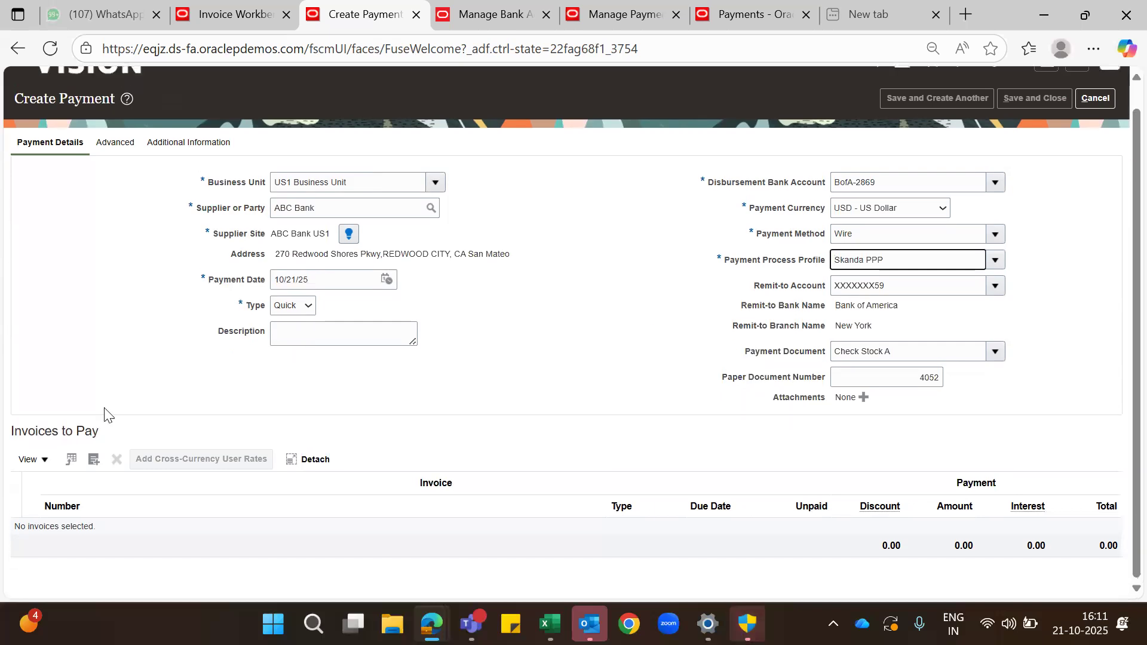
click(93, 458)
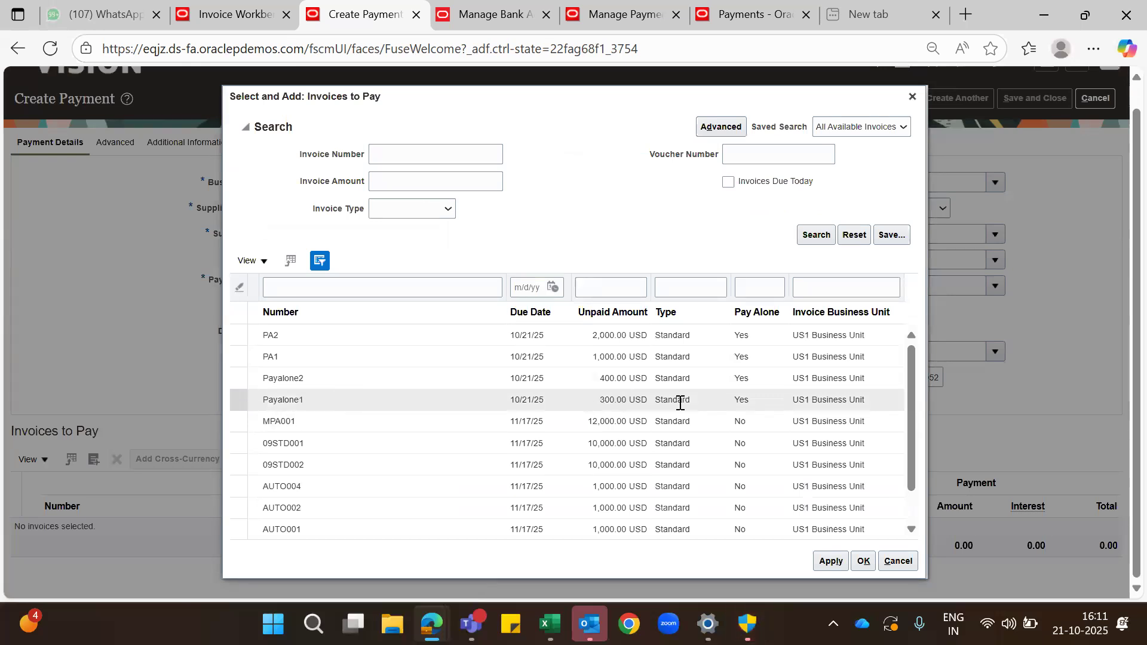
click(368, 398)
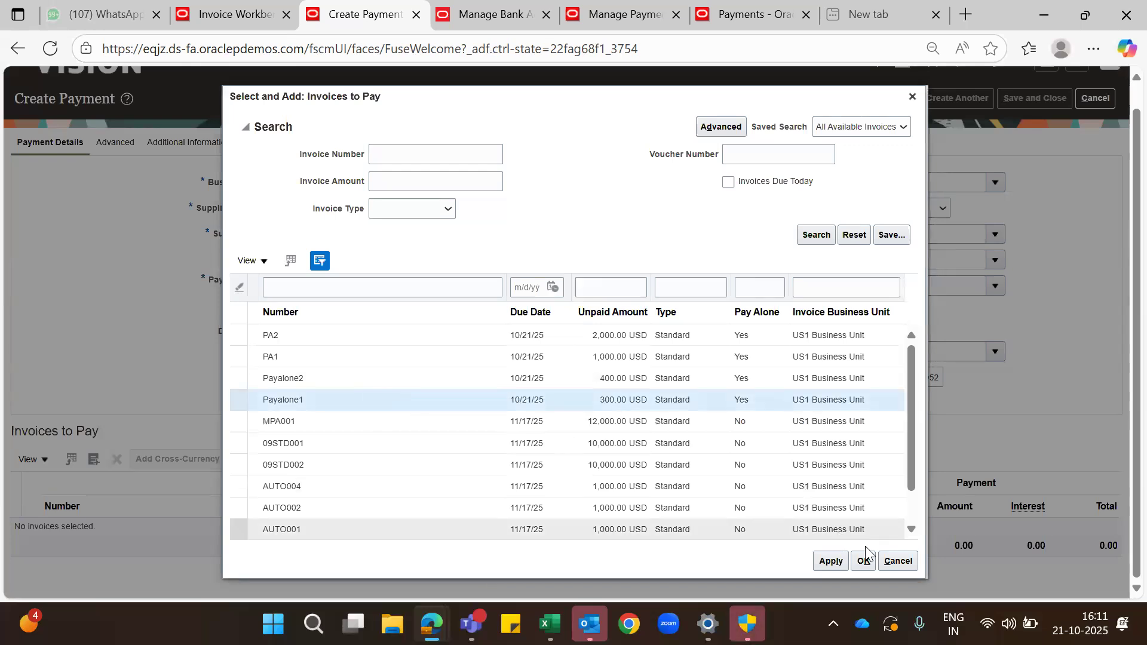
click(829, 562)
click(861, 562)
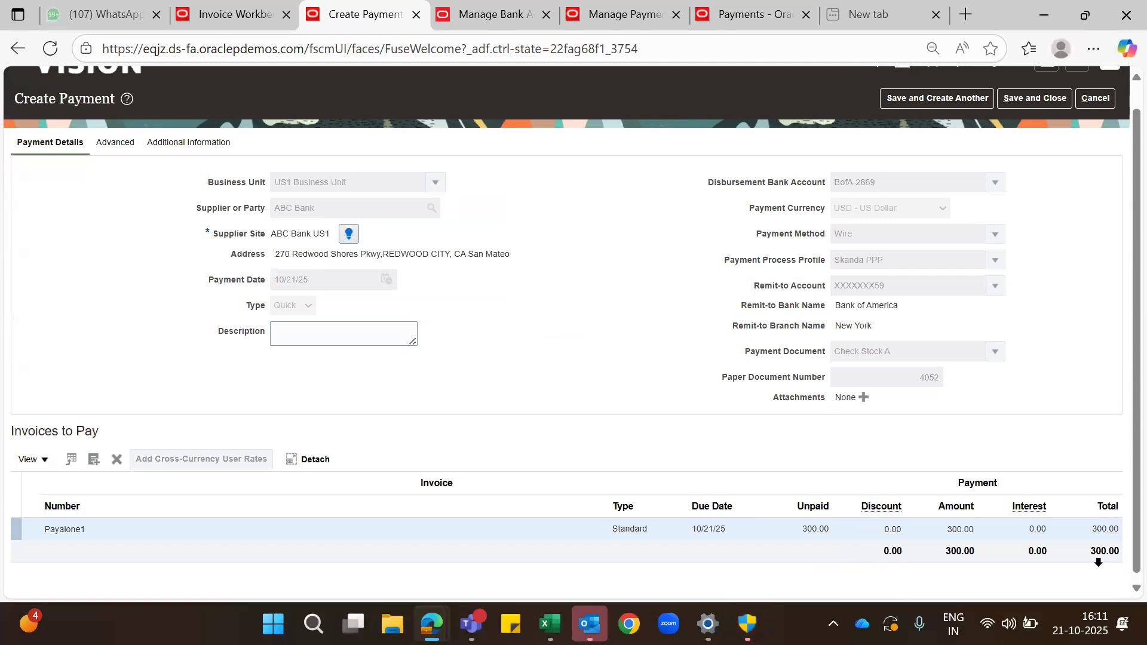
Step: Try to add the Payalone2 invoice to the same payment alongside Payalone1
click(93, 461)
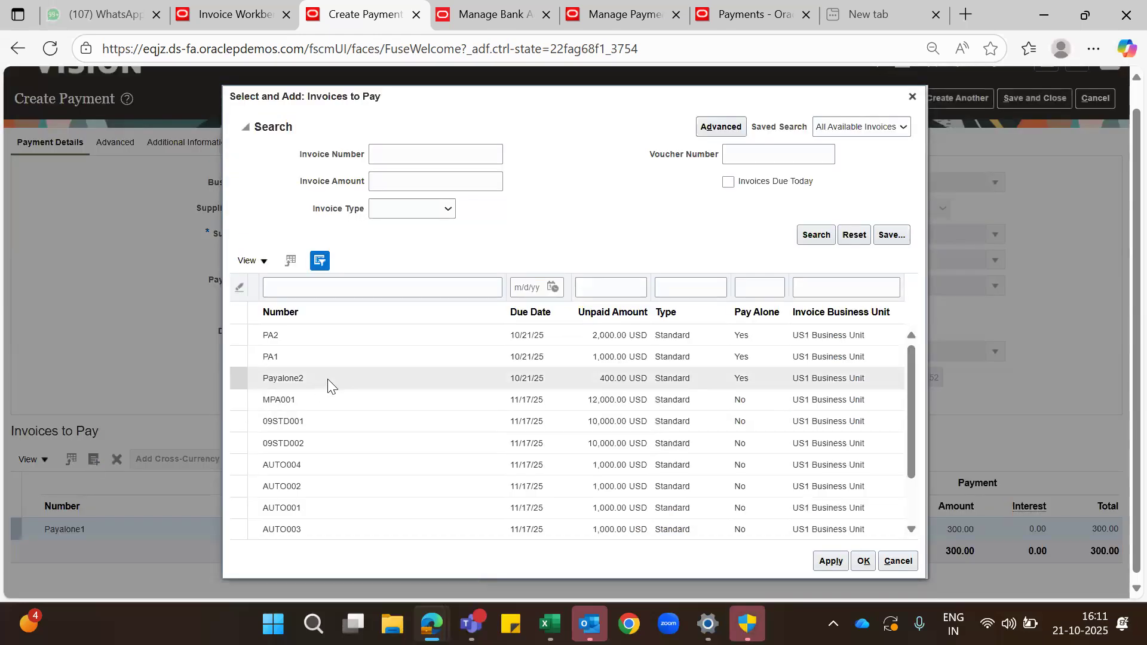
click(371, 378)
click(835, 563)
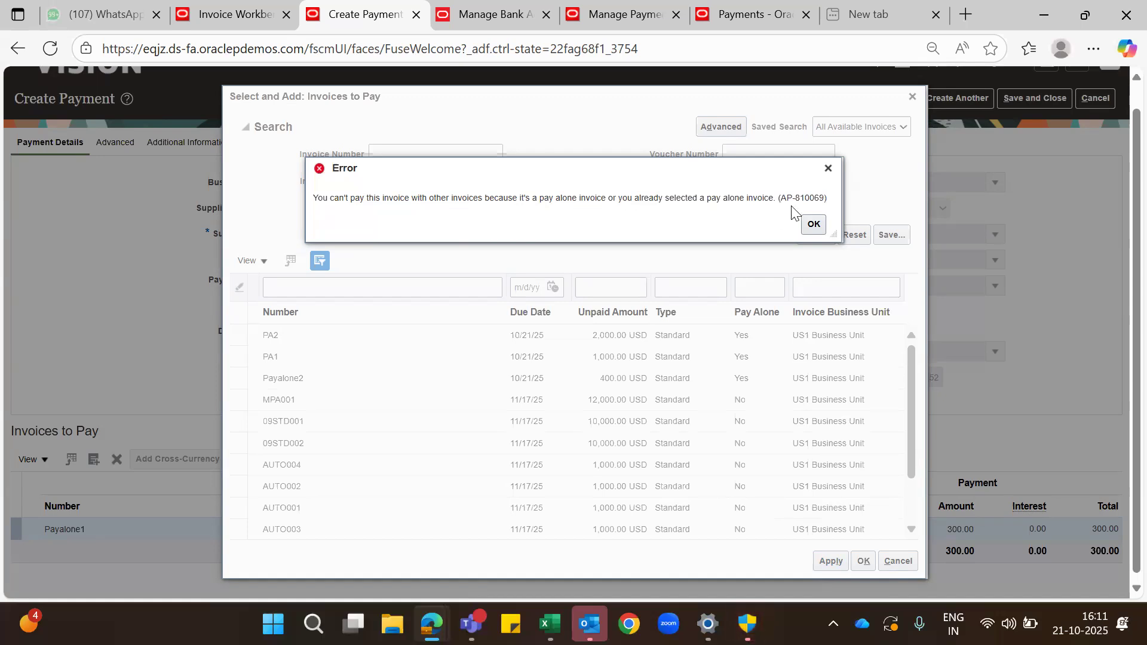
click(815, 225)
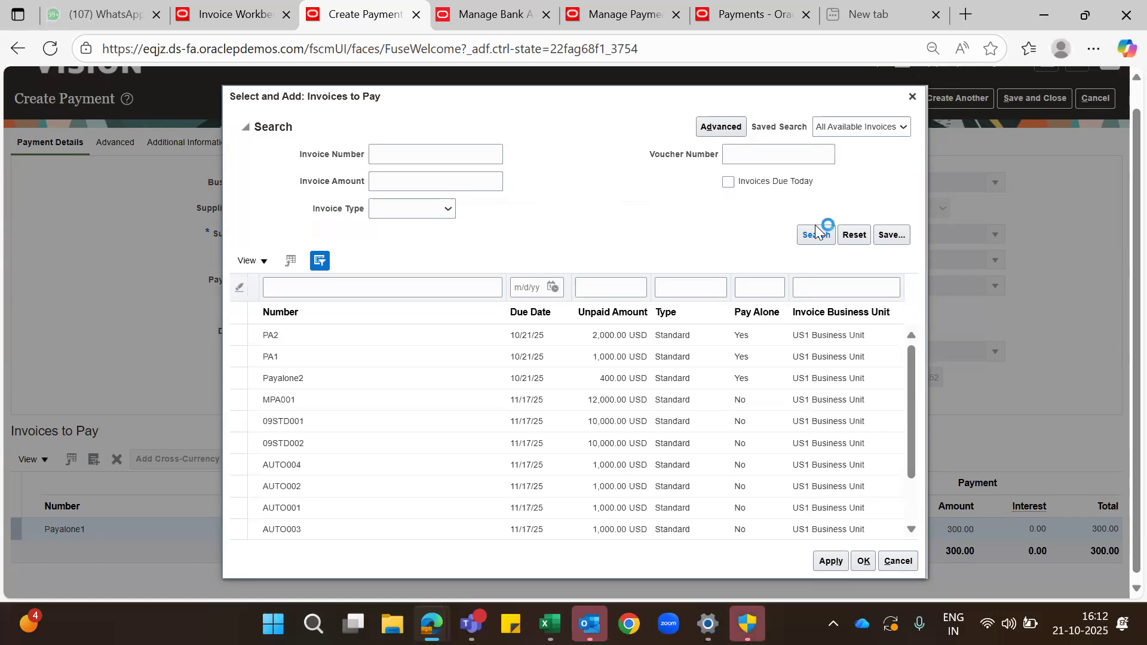
click(815, 227)
click(816, 227)
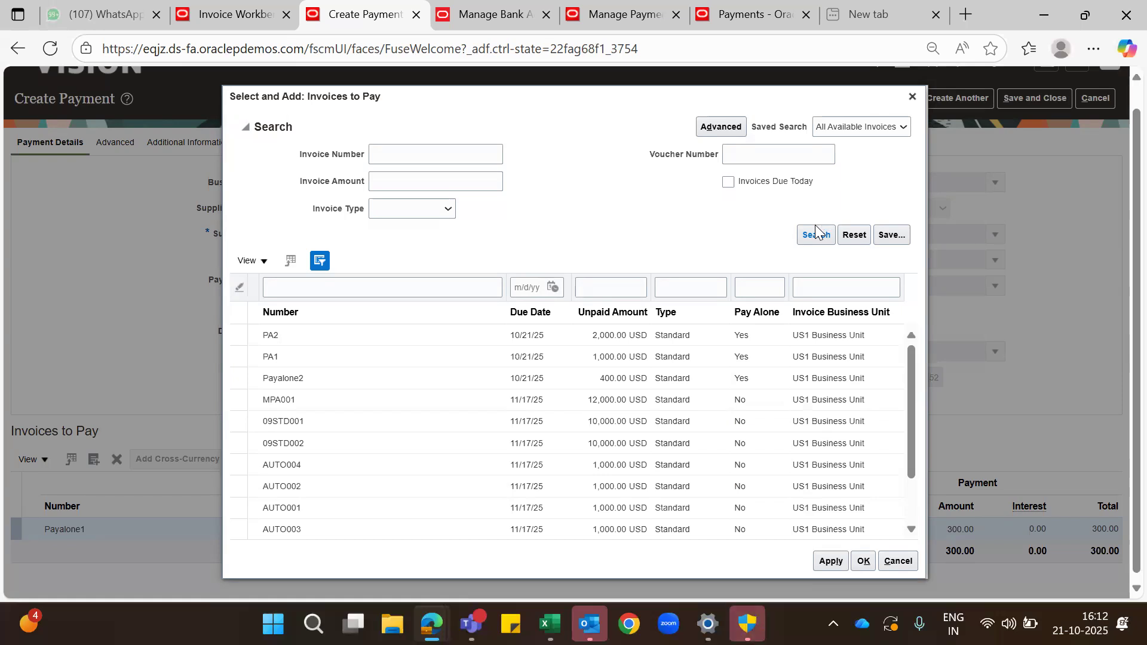